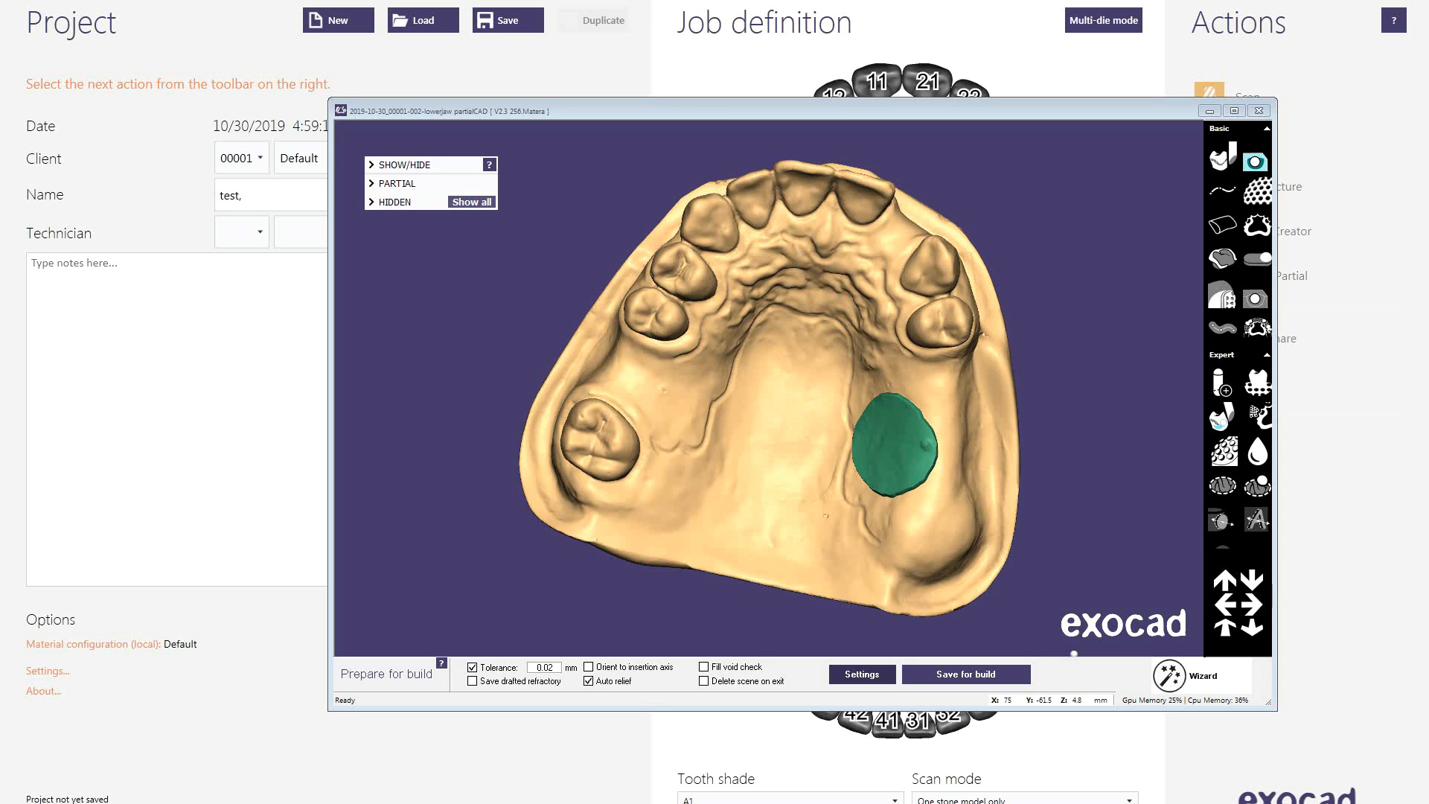
Switch to the file explorer, open the config folder inside PartialCADApp, and locate the build.xml file.
{"action": "key", "text": "alt+Tab"}
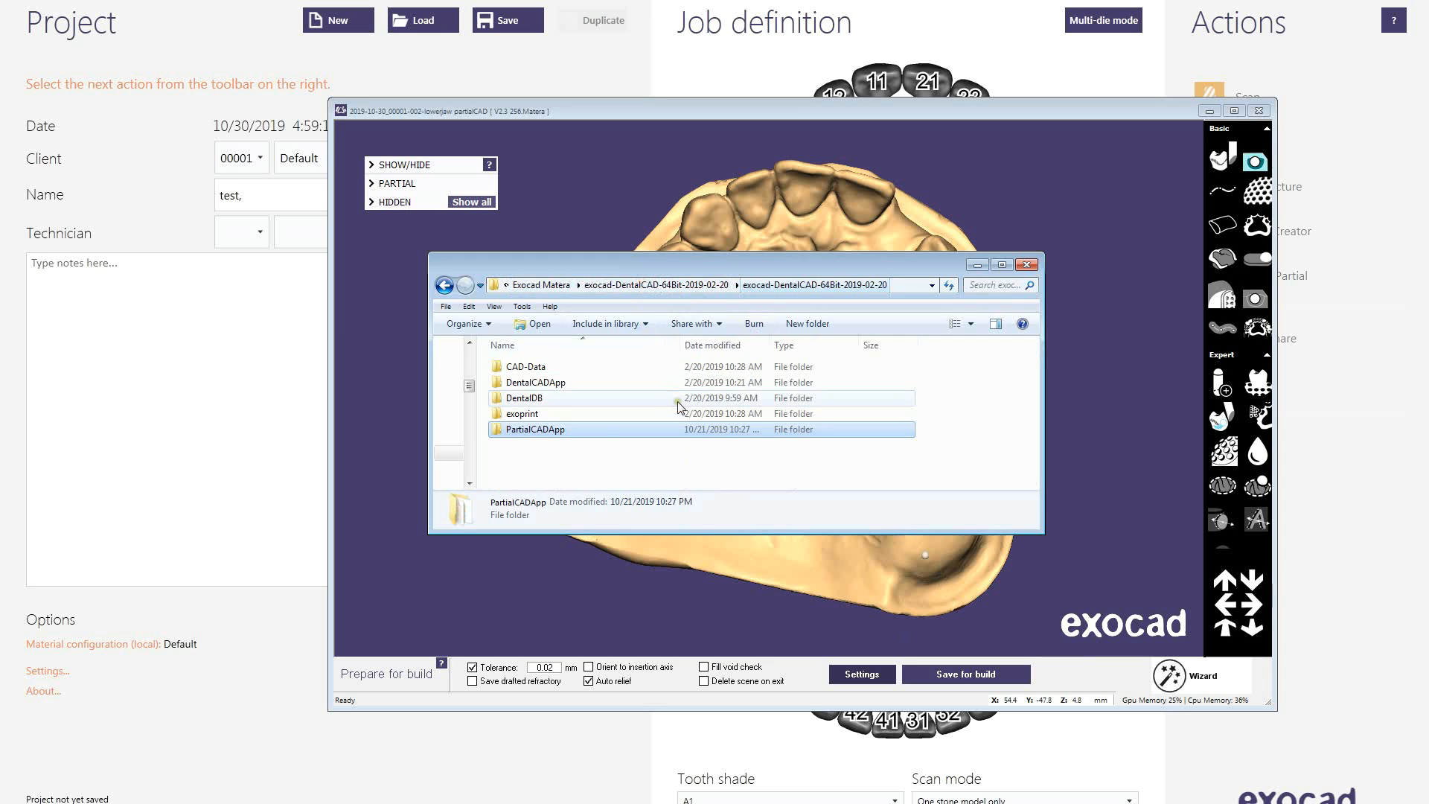
{"action": "left_click", "coordinate": [533, 430]}
{"action": "double_click", "coordinate": [533, 429]}
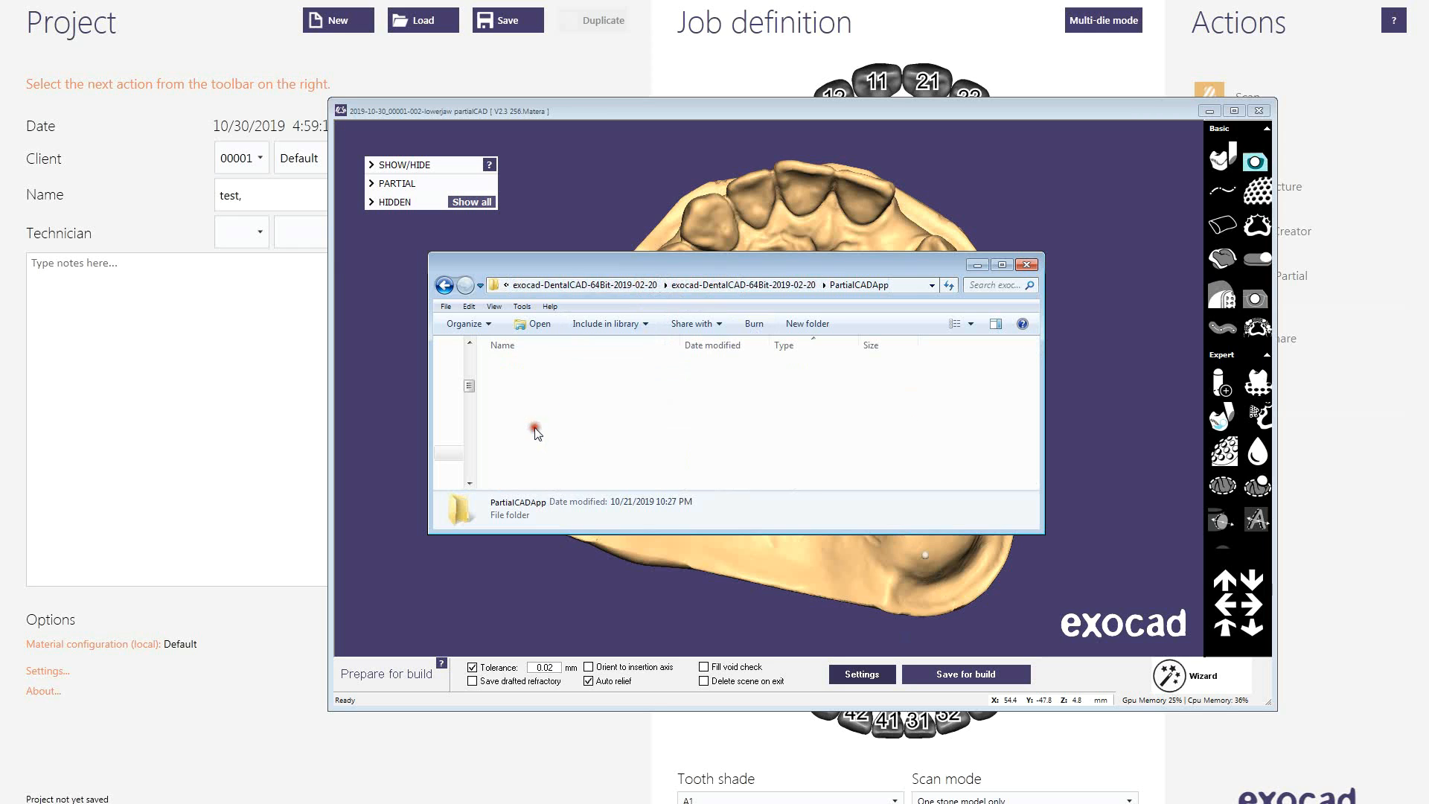
{"action": "double_click", "coordinate": [521, 369]}
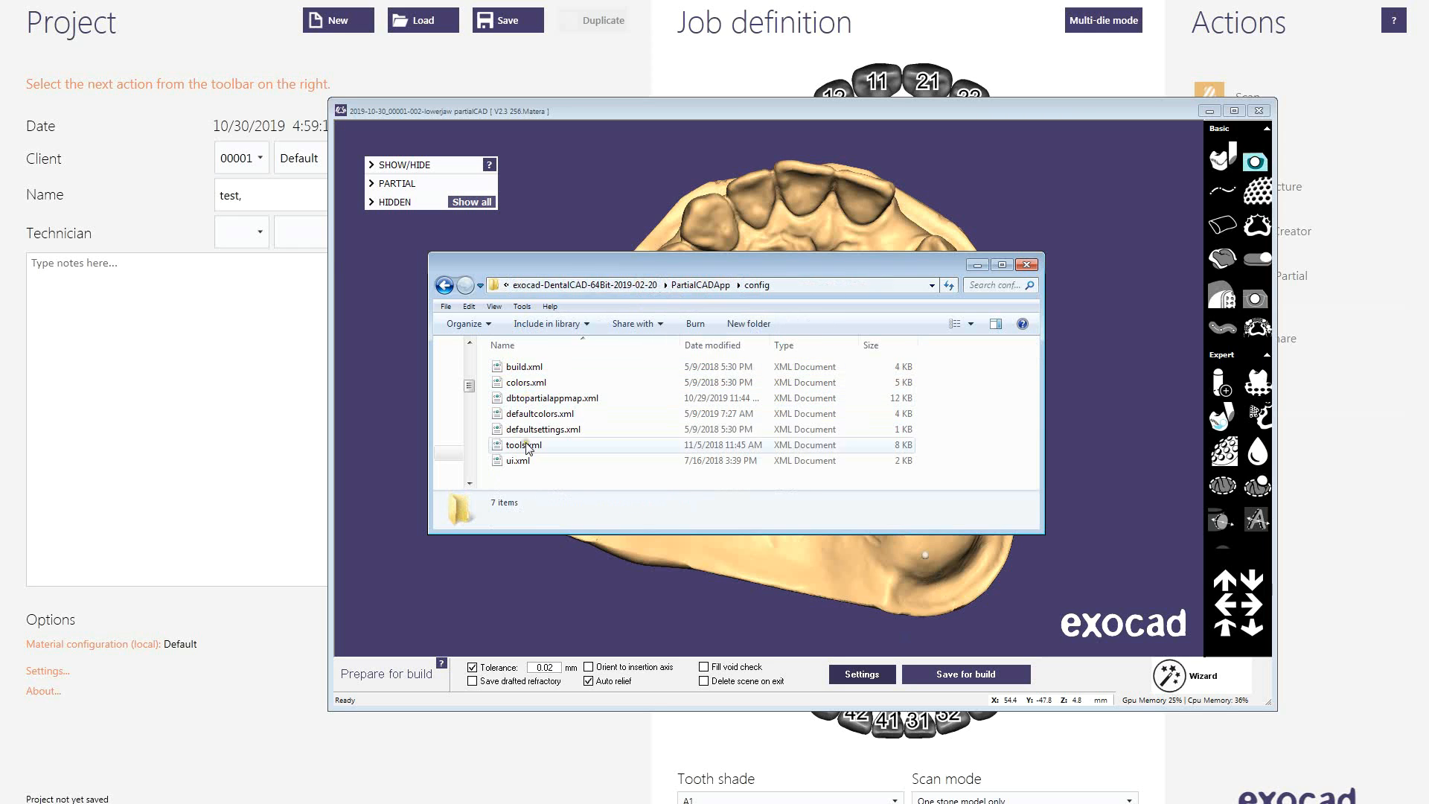
{"action": "left_click", "coordinate": [538, 473]}
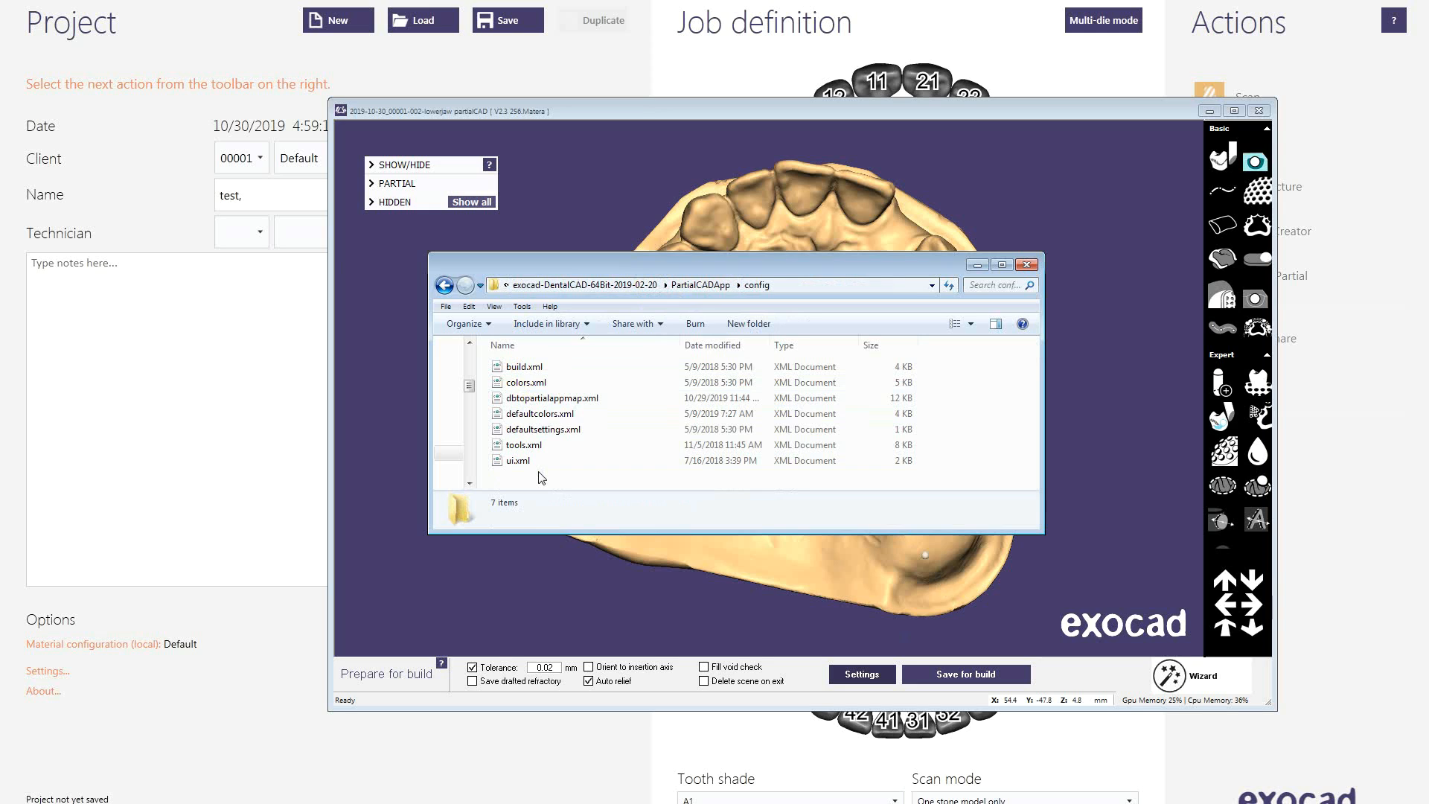
{"action": "left_click", "coordinate": [523, 368]}
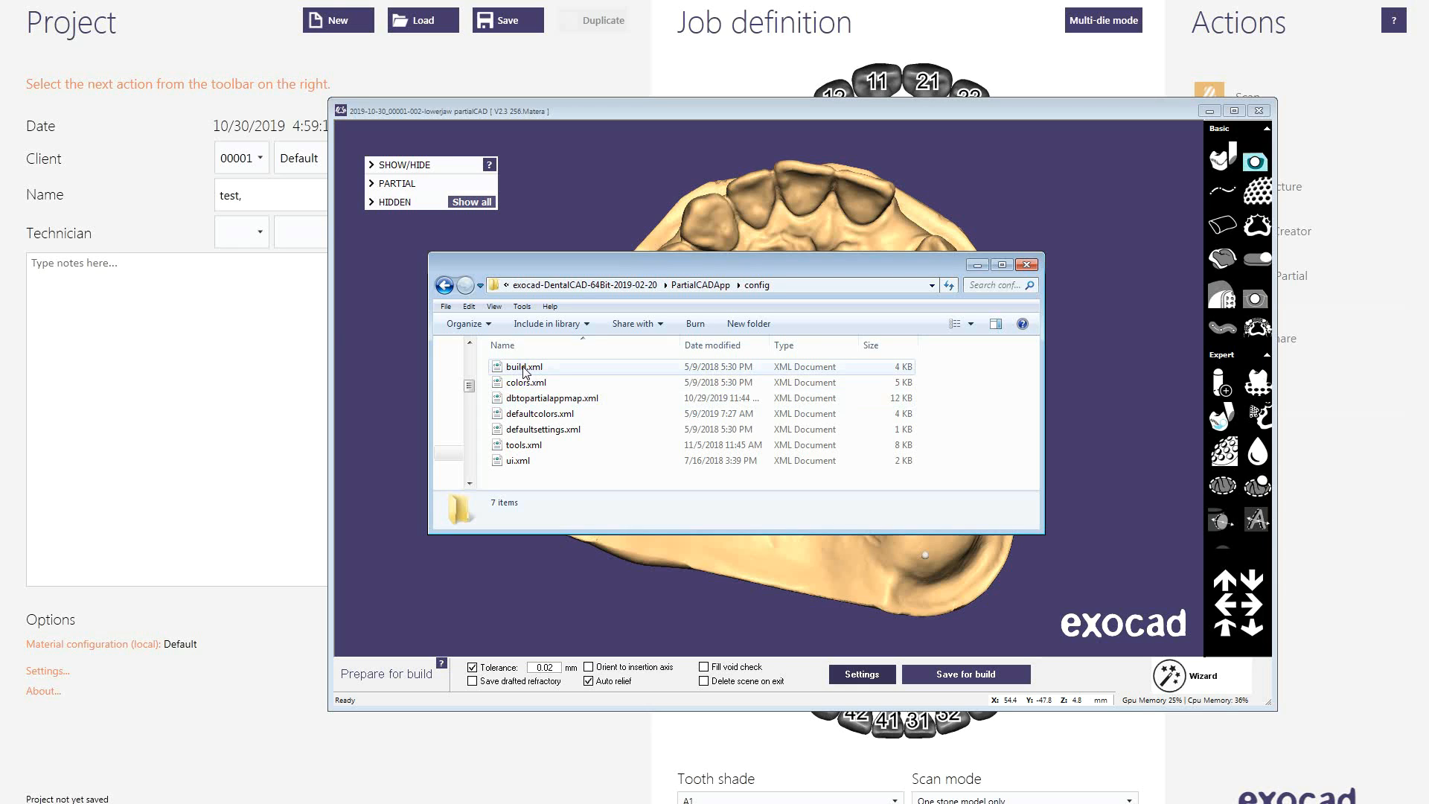
{"action": "left_click", "coordinate": [523, 367]}
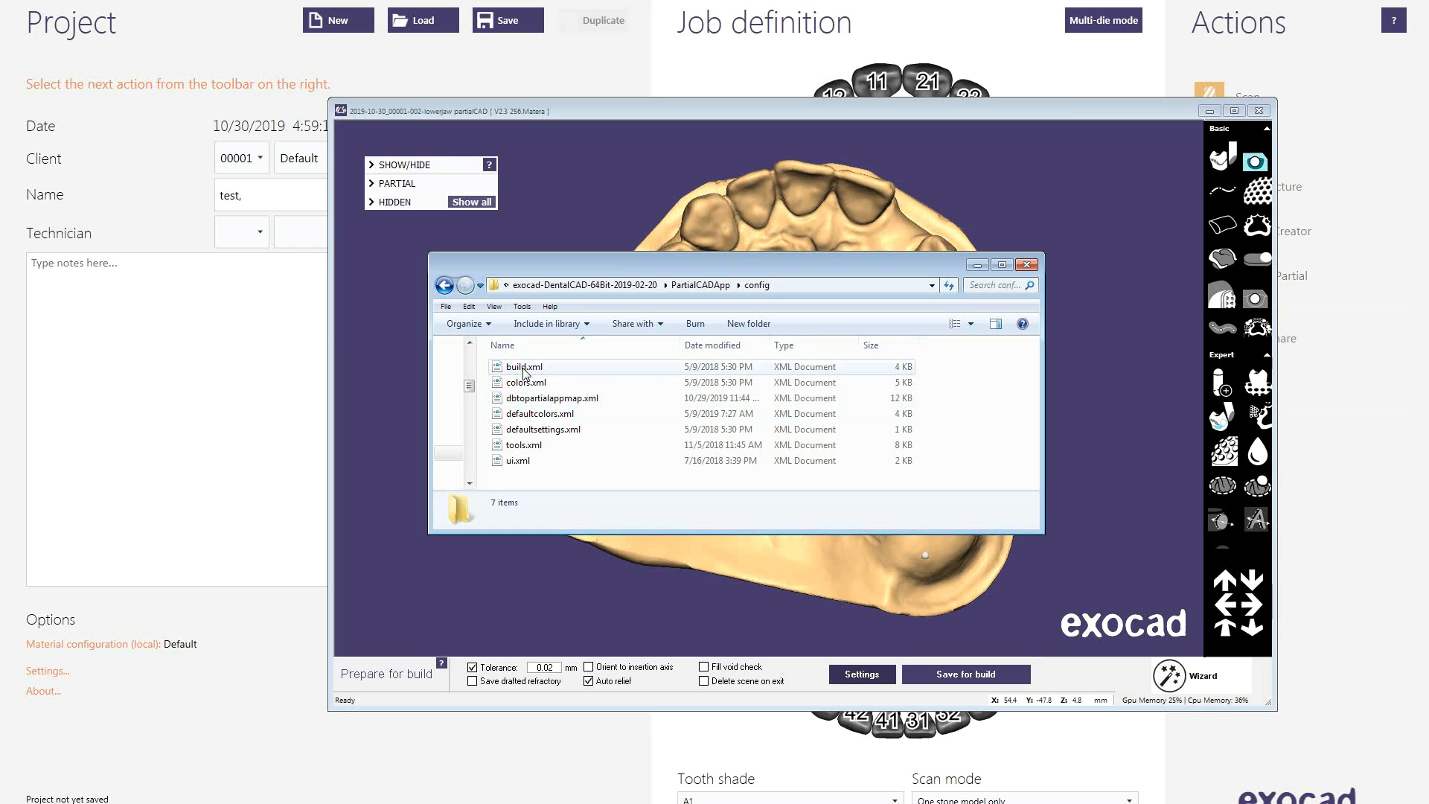
Set the Prepare for build tolerance to 0.001 mm in the partialCAD window.
{"action": "left_click", "coordinate": [554, 666]}
{"action": "type", "text": "01"}
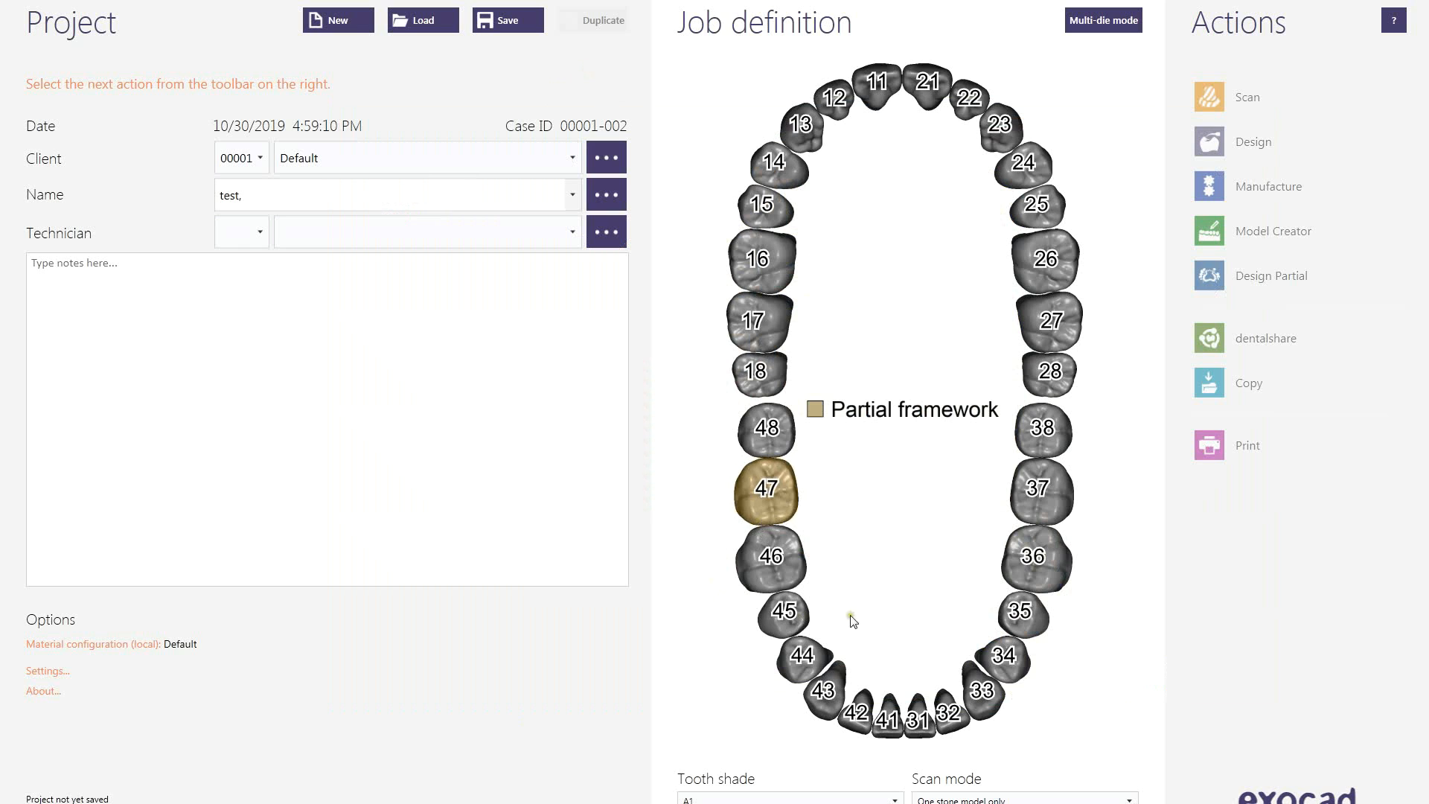
Open tooth 47's definition with its advanced parameters, compare the PEEK, Acrylic/PMMA and NP Metal (Laser) presets, and choose NP Metal.
{"action": "left_click", "coordinate": [775, 497]}
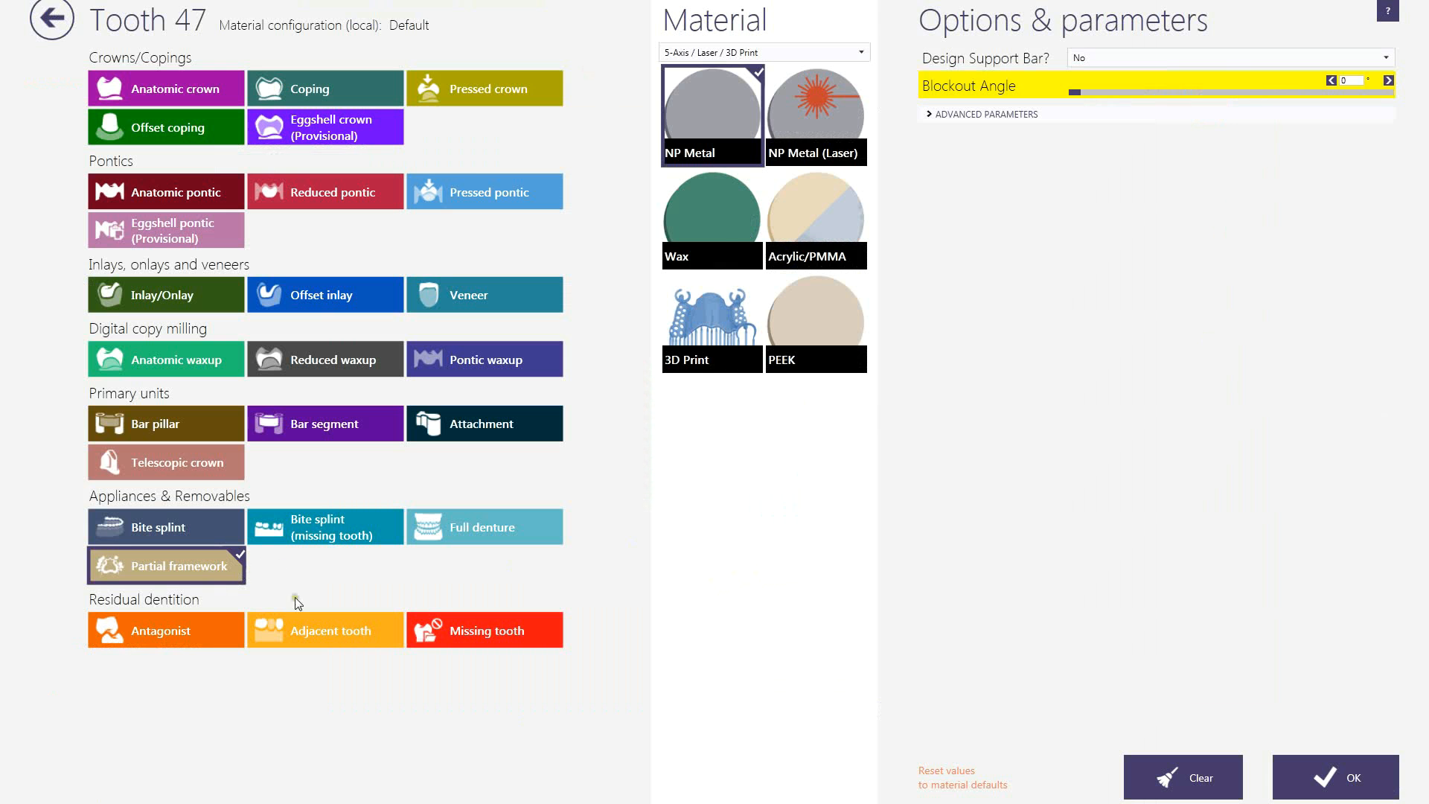
{"action": "left_click", "coordinate": [794, 328]}
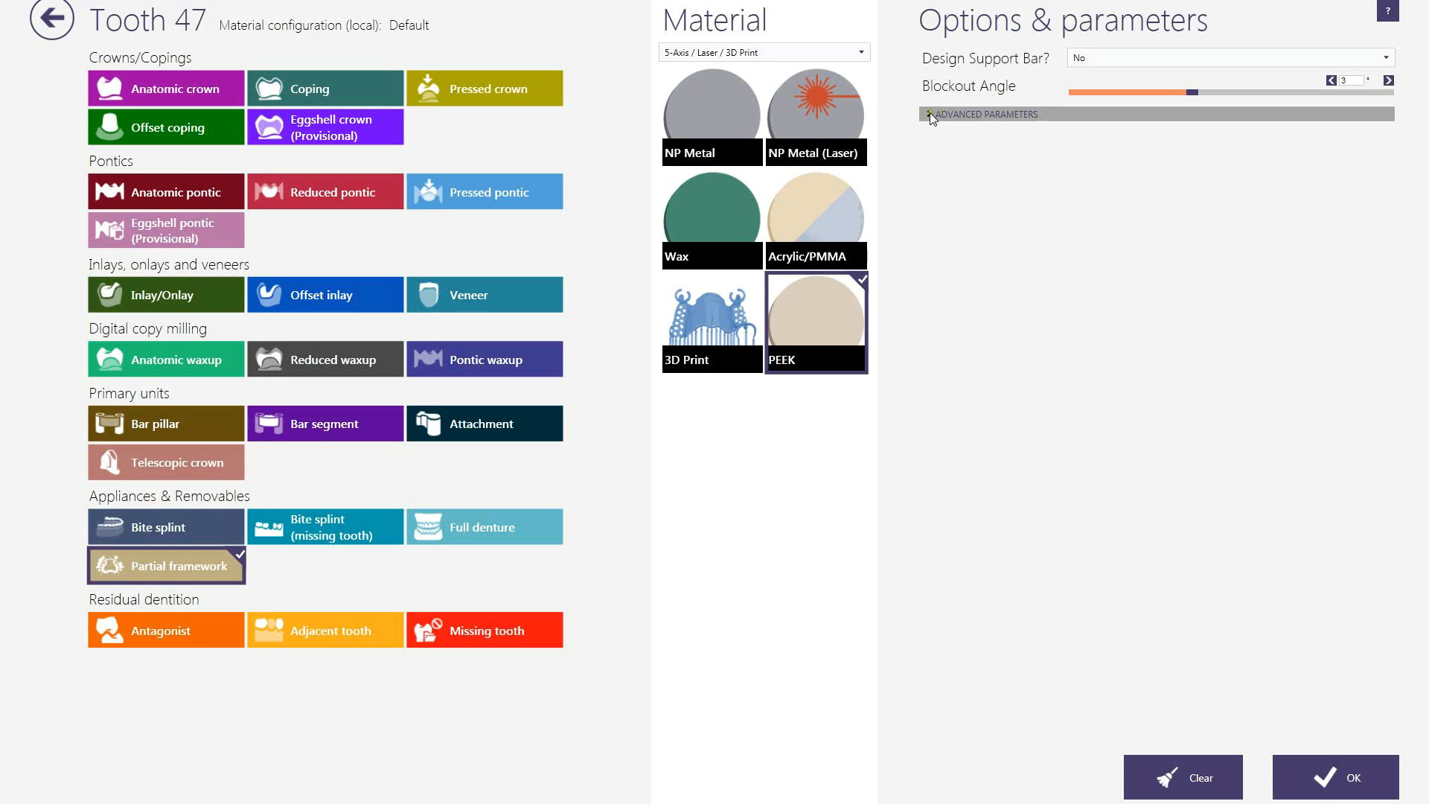
{"action": "left_click", "coordinate": [927, 113]}
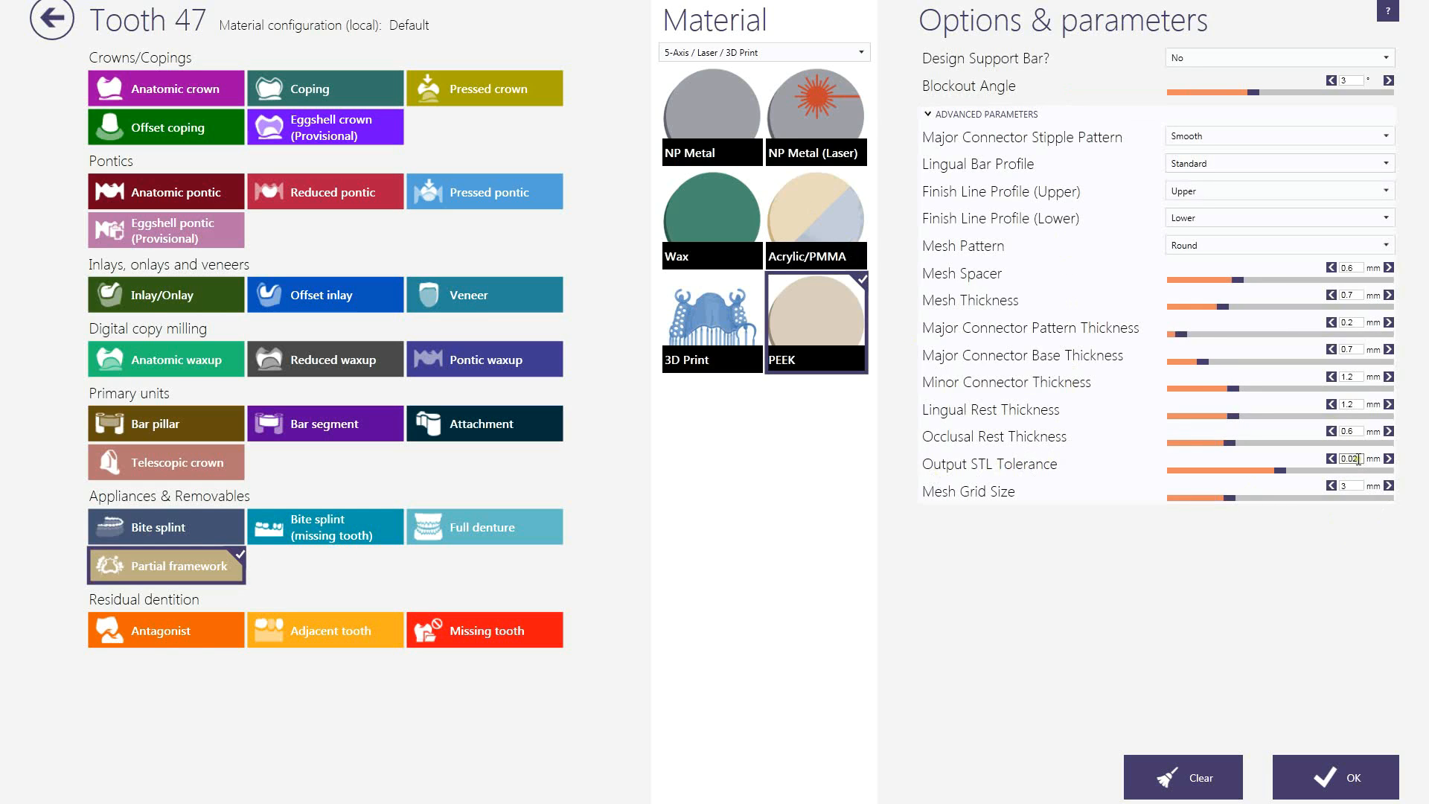
{"action": "left_click", "coordinate": [806, 225]}
{"action": "left_click", "coordinate": [712, 179]}
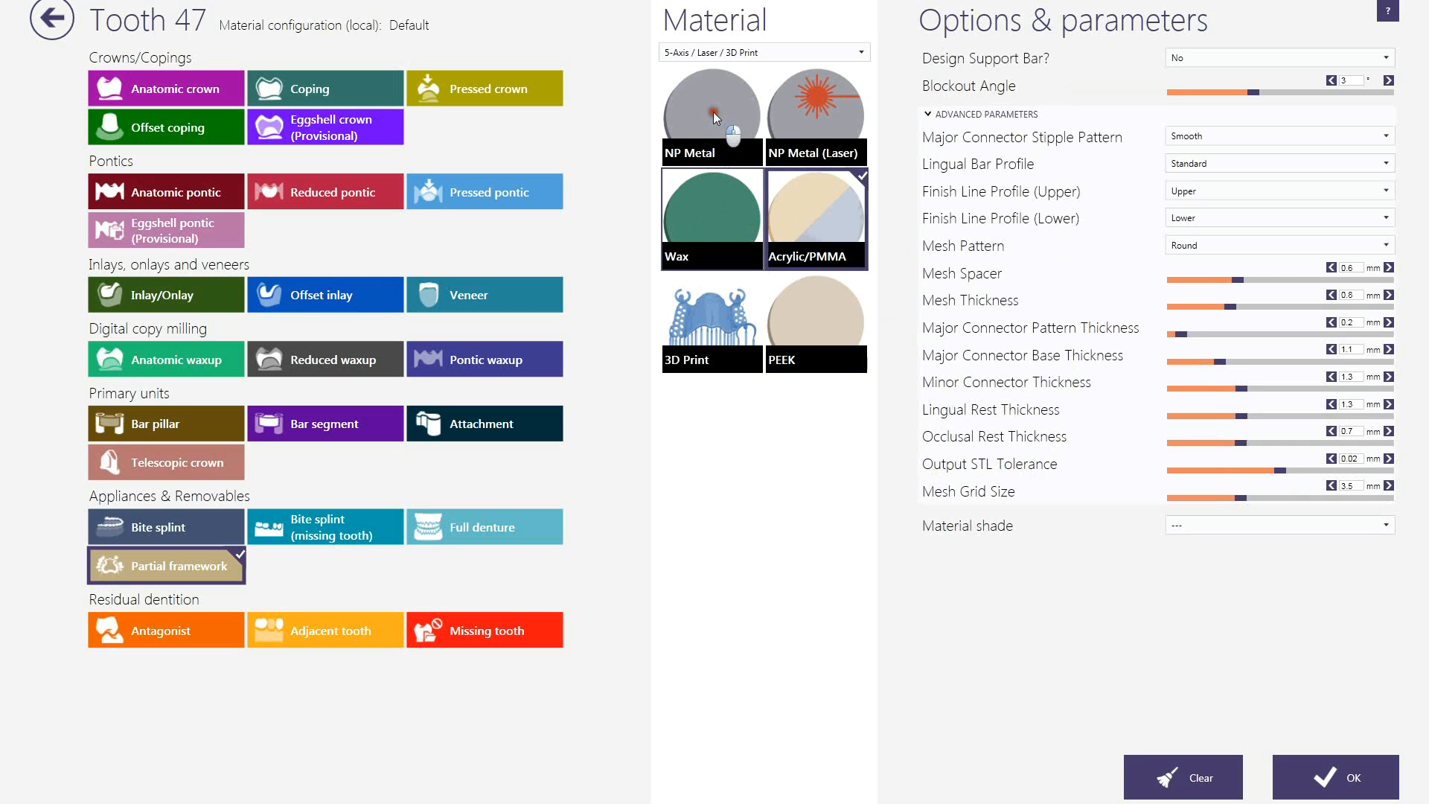
{"action": "left_click", "coordinate": [813, 128]}
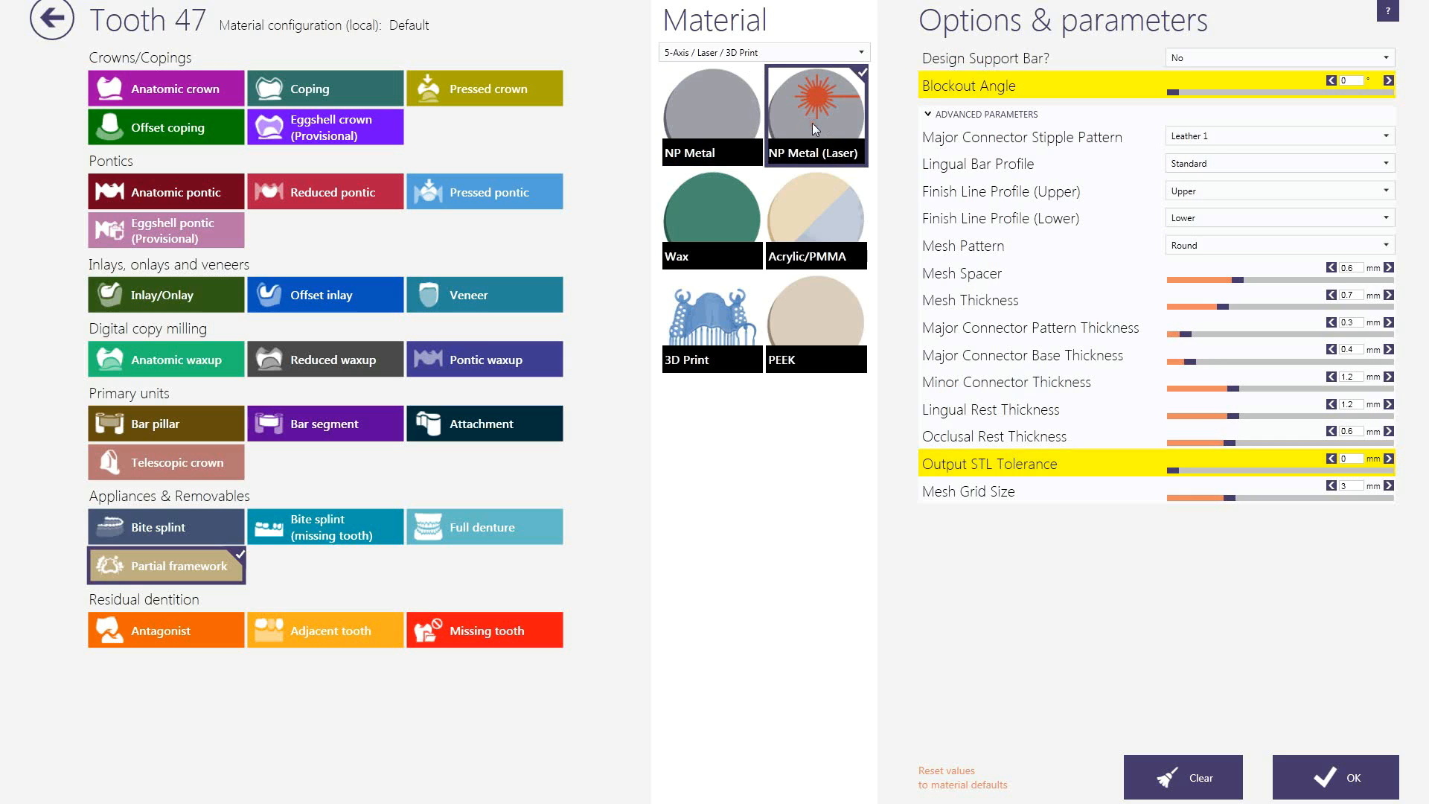
{"action": "left_click", "coordinate": [811, 209]}
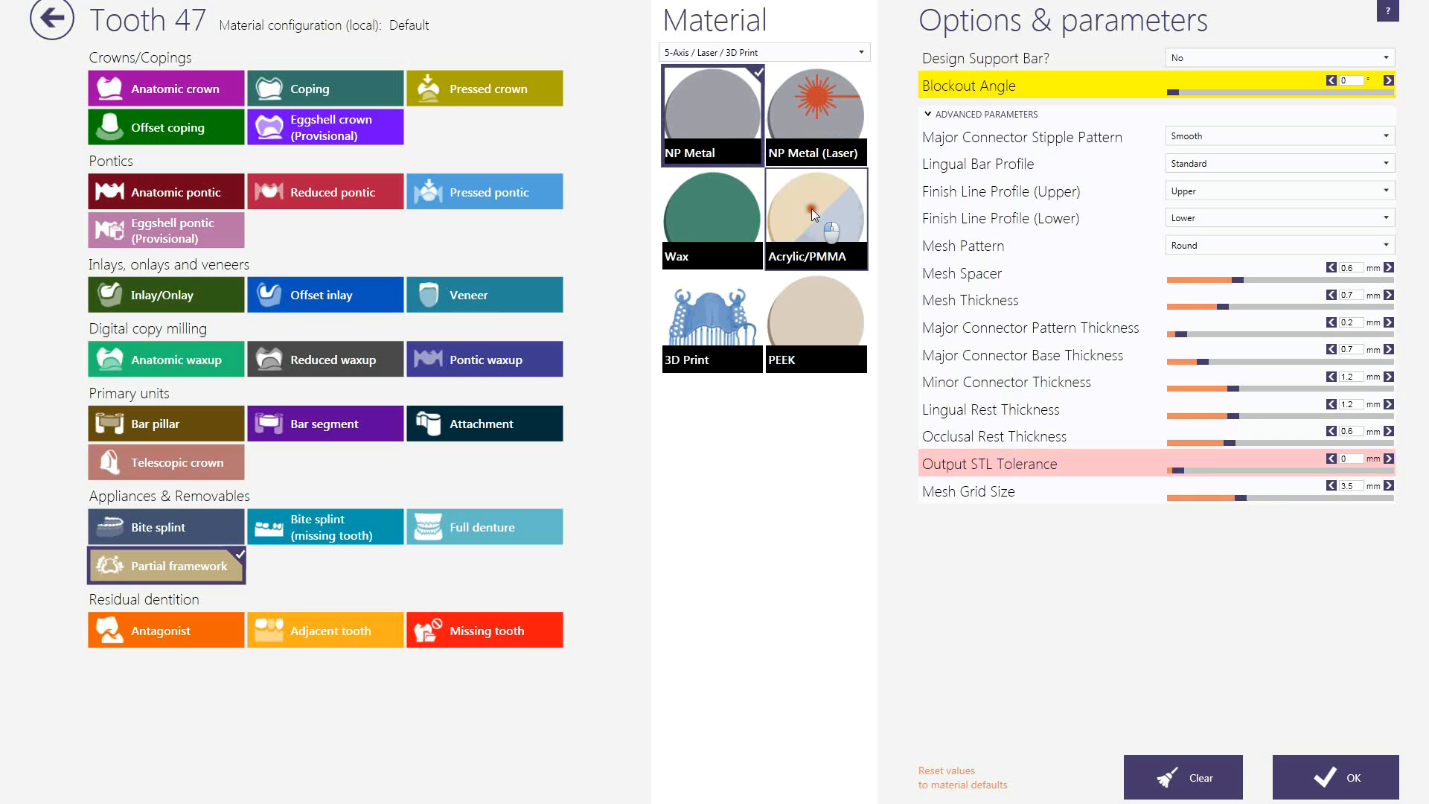
{"action": "left_click", "coordinate": [725, 122]}
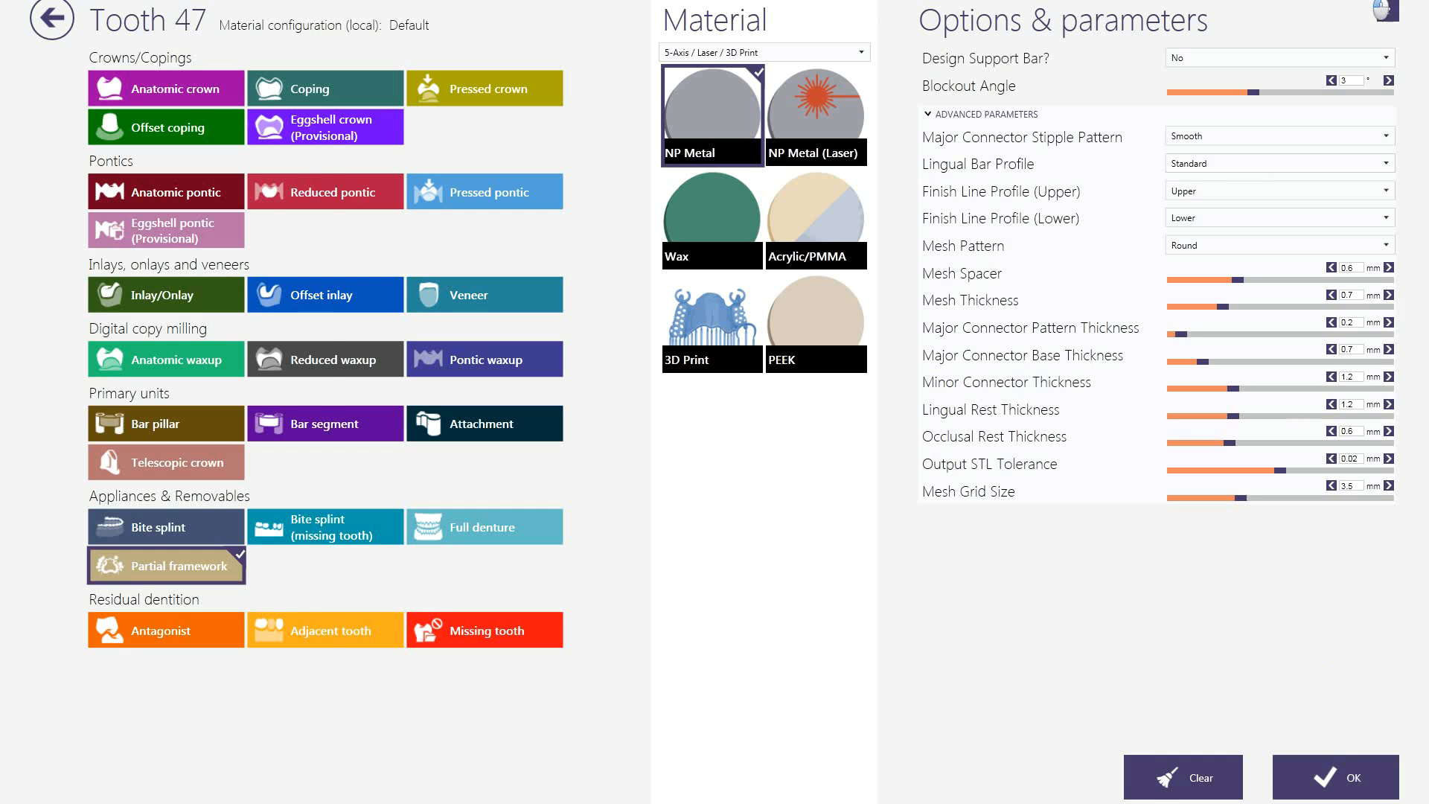
Switch to the partialCAD window and save the lower jaw scene.
{"action": "key", "text": "alt+Tab"}
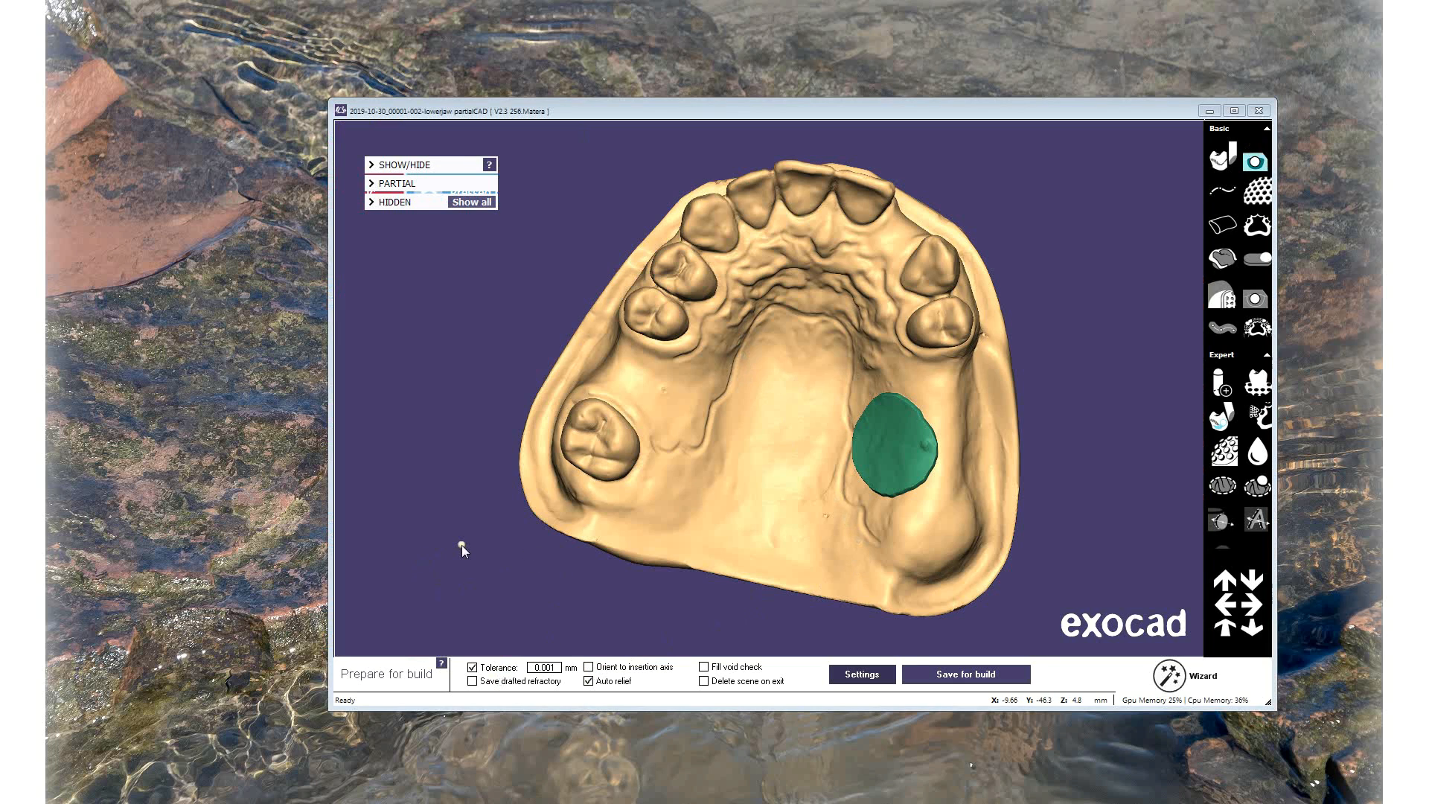
{"action": "left_click", "coordinate": [461, 543]}
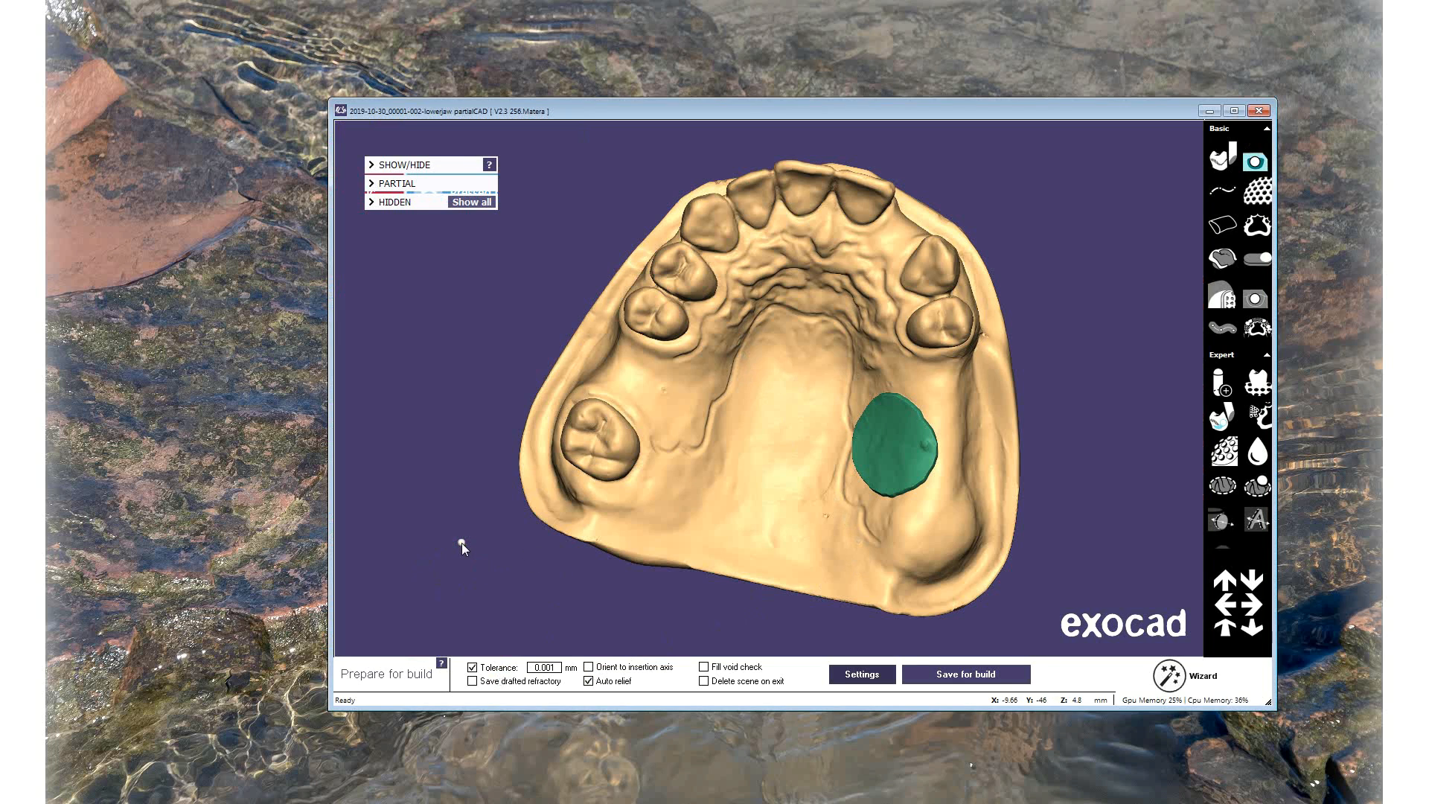
{"action": "key", "text": "ctrl+s"}
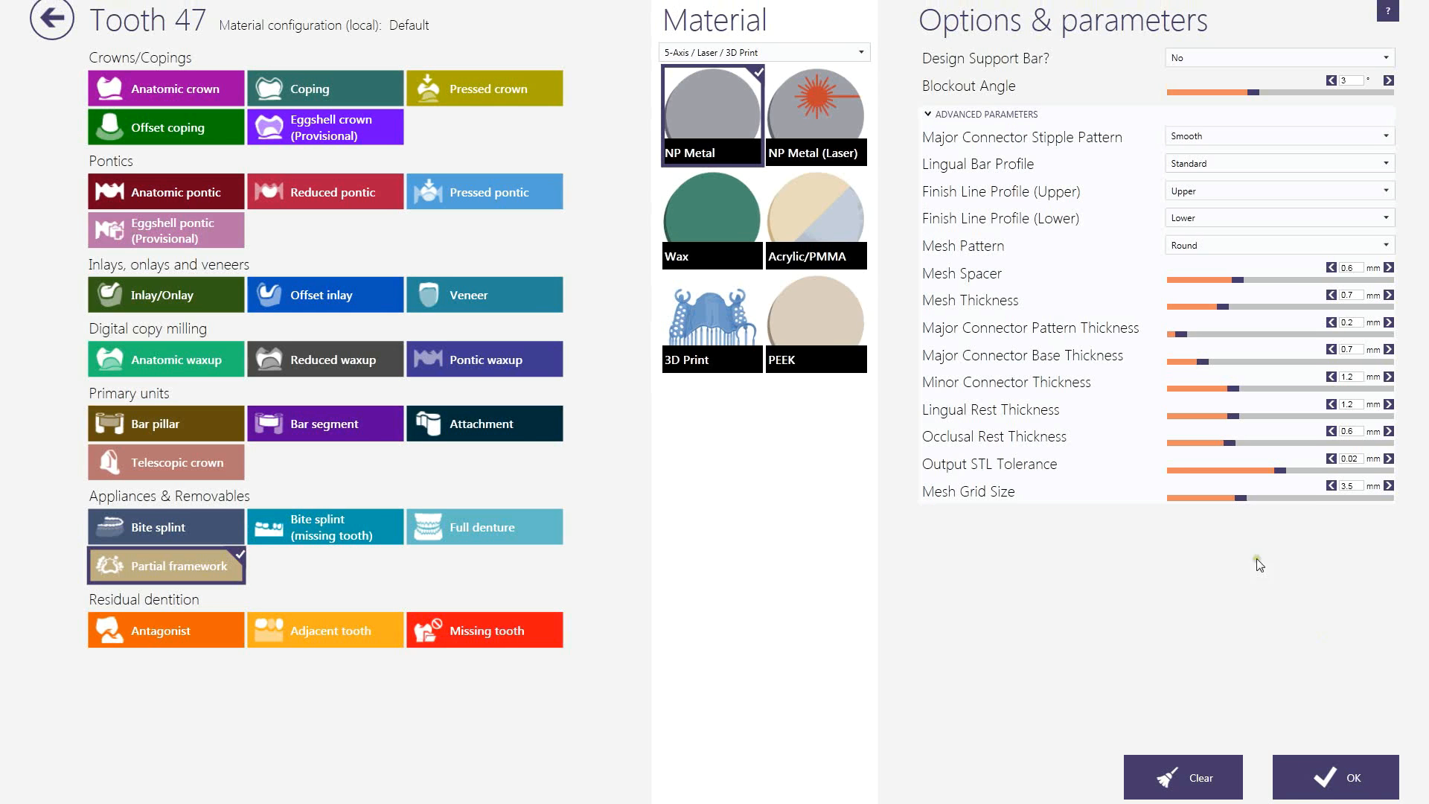
Confirm the tooth 47 definition and save the project.
{"action": "left_click", "coordinate": [1318, 773]}
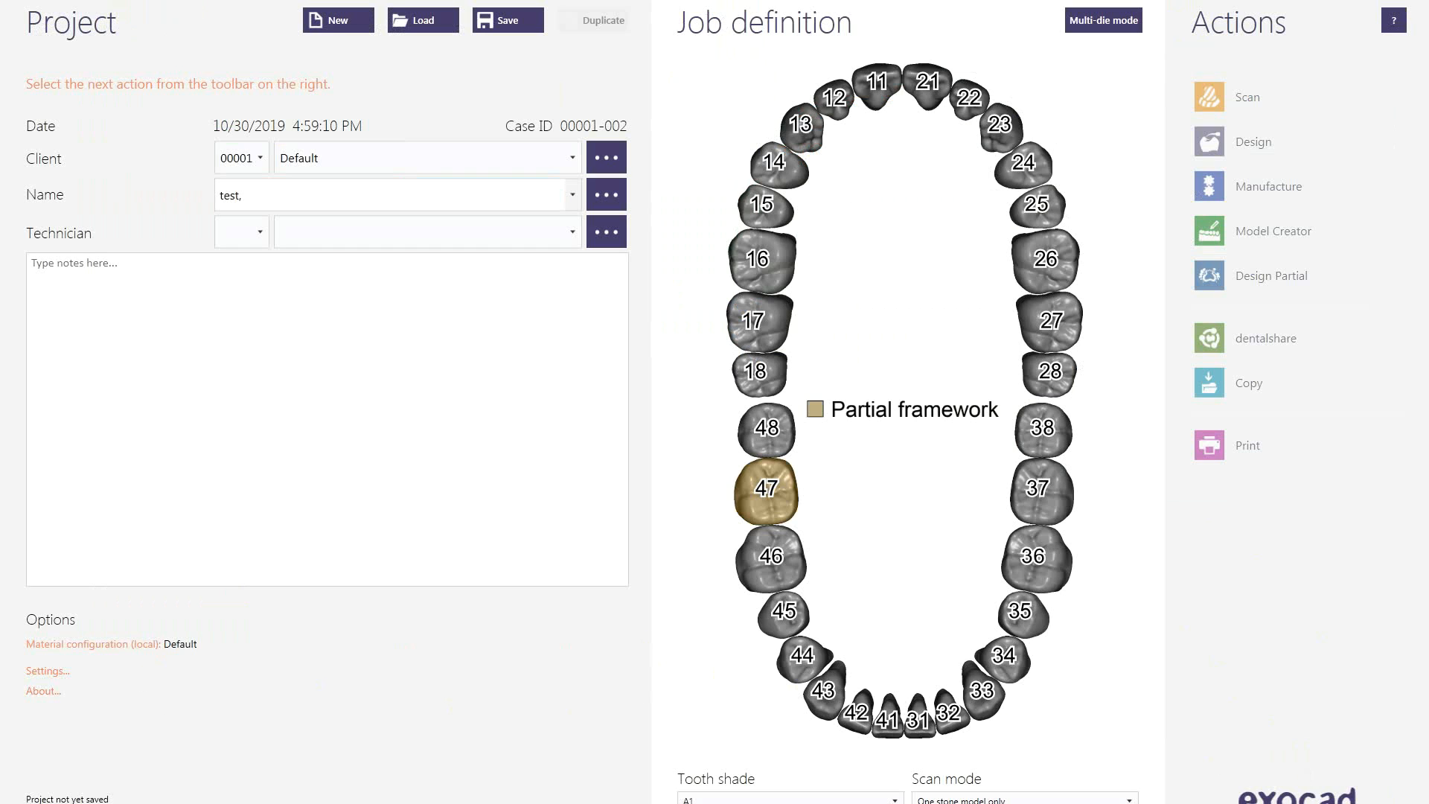
{"action": "left_click", "coordinate": [508, 20]}
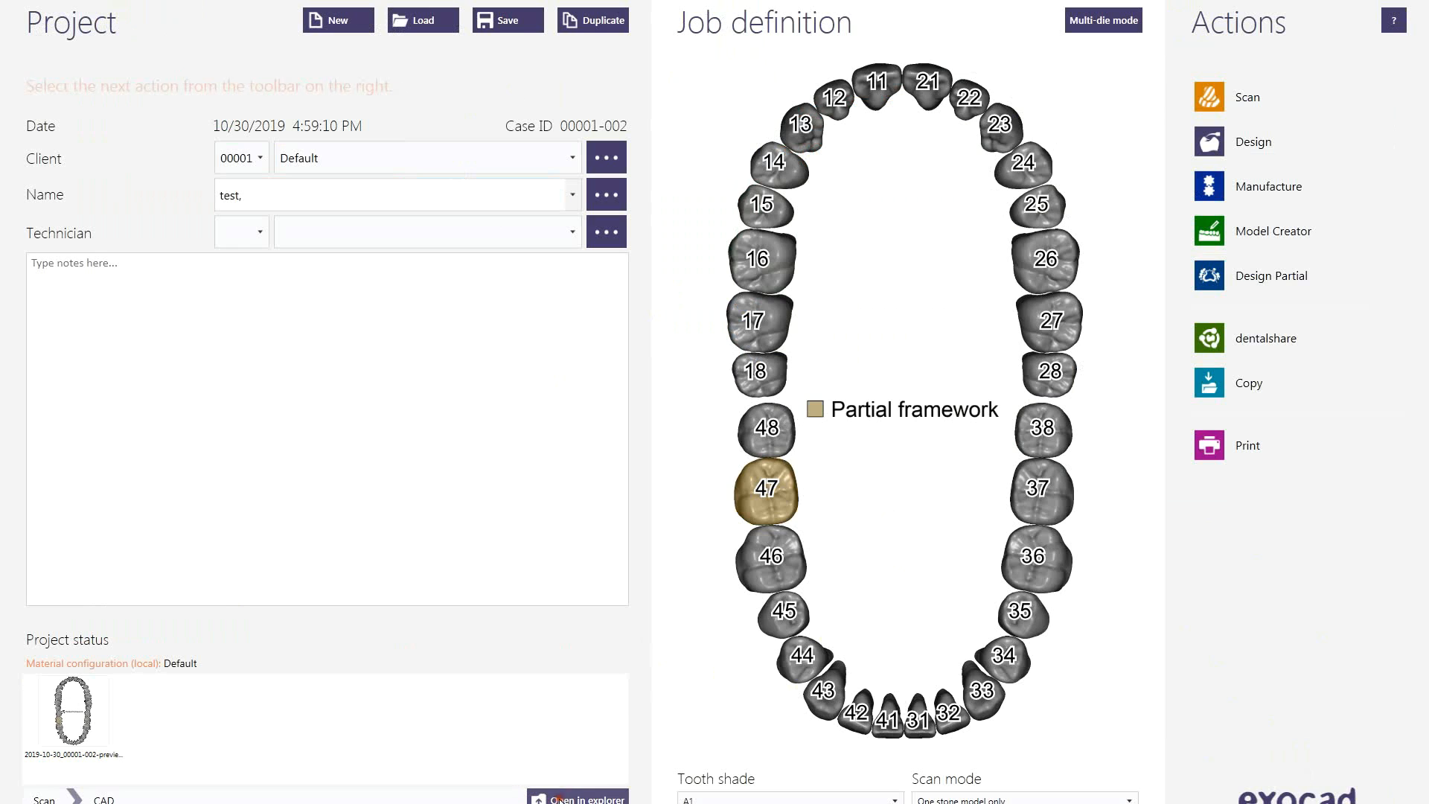
Open the project's folder in the file explorer, open the lowerjaw_paramdiffs.txt file and make its Notepad window taller.
{"action": "left_click", "coordinate": [559, 799]}
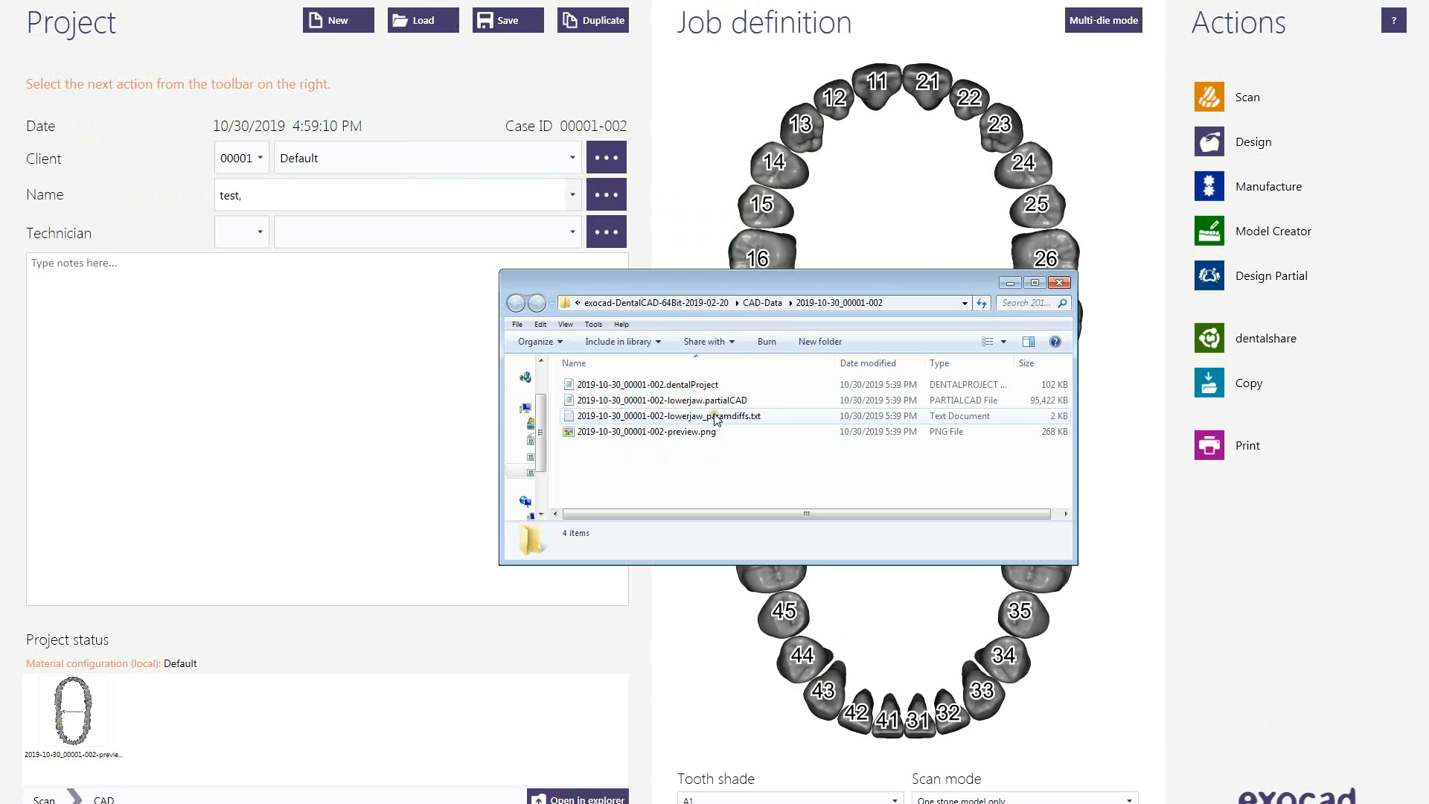
{"action": "double_click", "coordinate": [715, 417]}
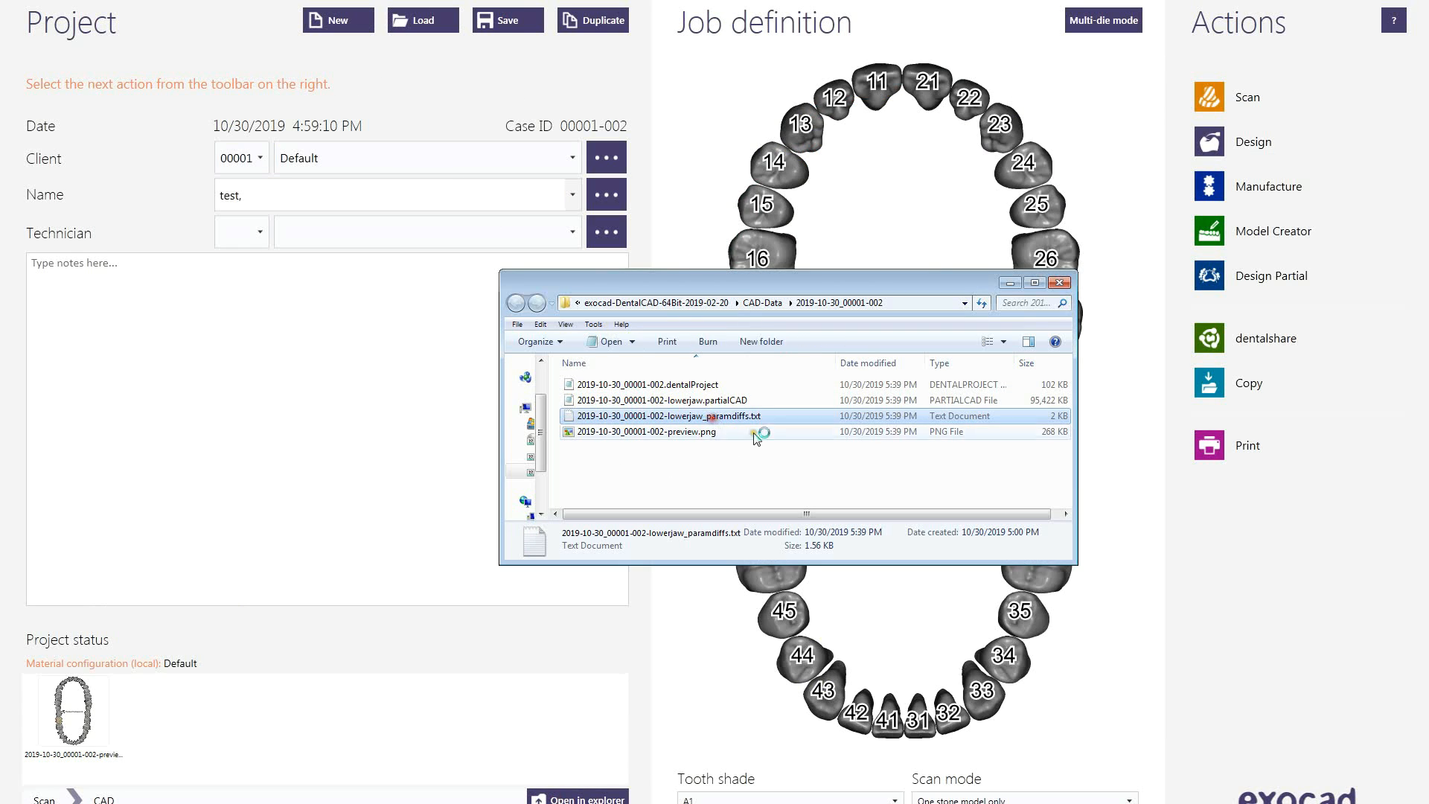
{"action": "left_click_drag", "start_coordinate": [605, 631], "coordinate": [604, 765]}
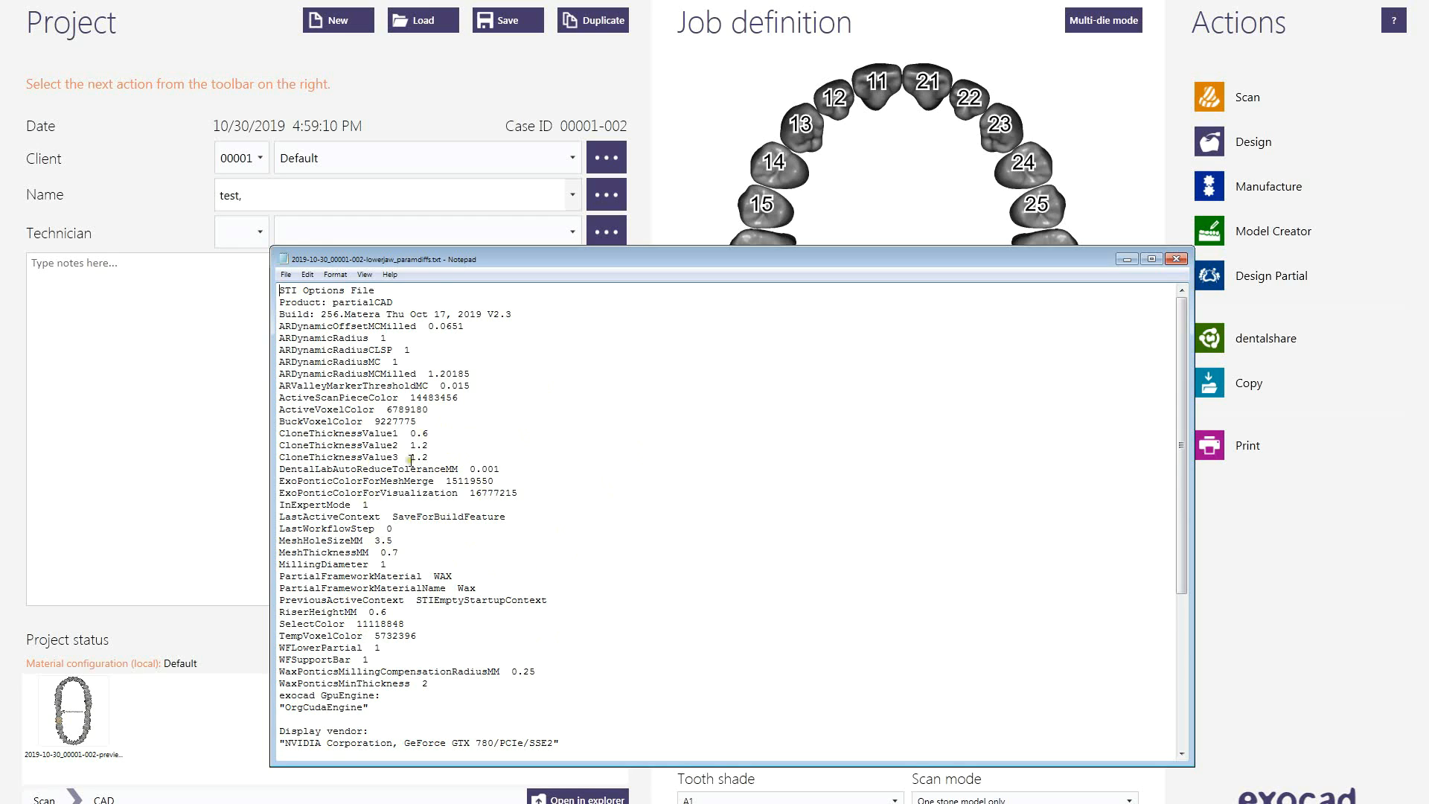
Highlight and copy the DentalLabAutoReduceToleranceMM parameter name, and examine its value in the paramdiffs file.
{"action": "left_click_drag", "start_coordinate": [392, 469], "coordinate": [421, 470]}
{"action": "left_click_drag", "start_coordinate": [280, 469], "coordinate": [461, 470]}
{"action": "key", "text": "ctrl+c"}
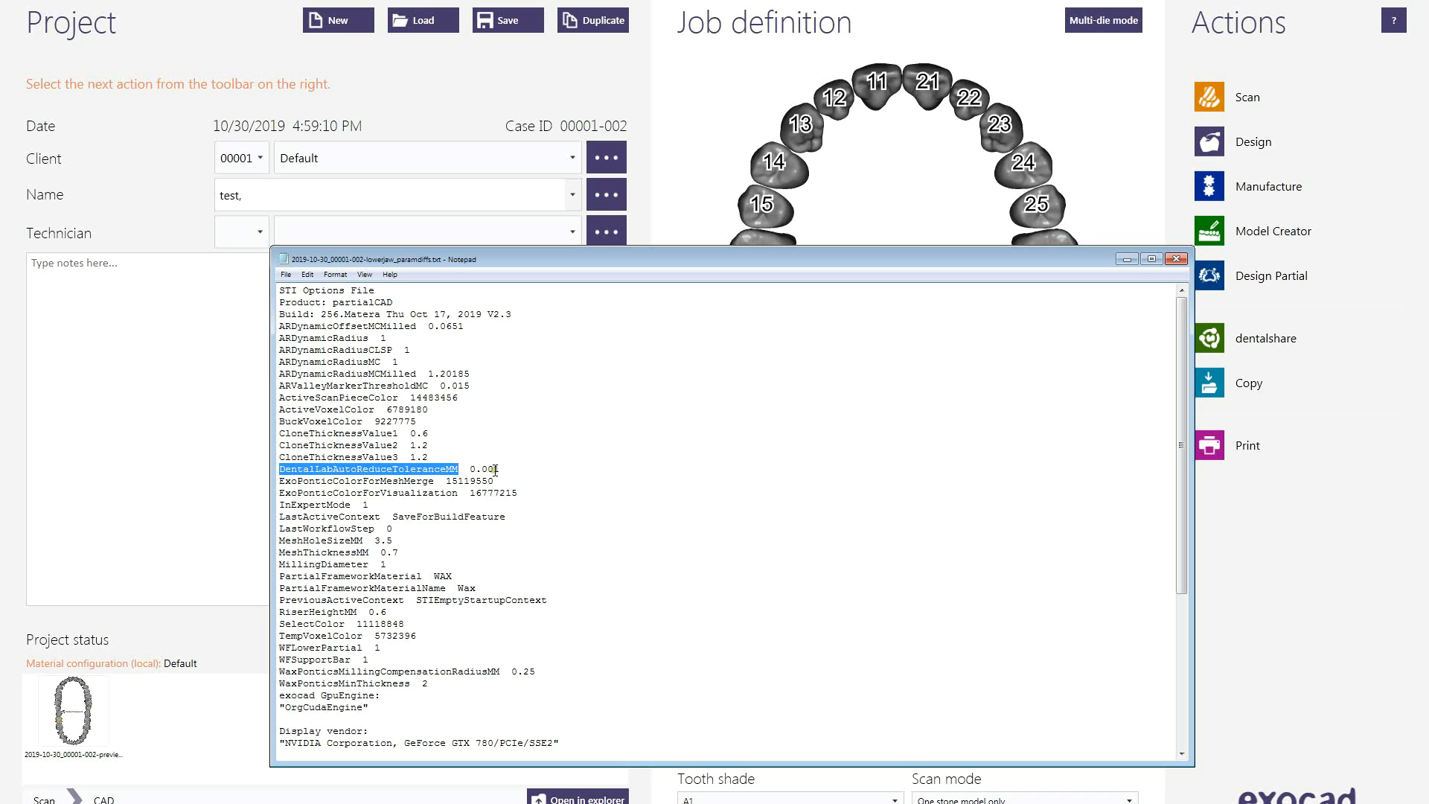
{"action": "left_click", "coordinate": [471, 470]}
{"action": "left_click_drag", "start_coordinate": [470, 470], "coordinate": [497, 471]}
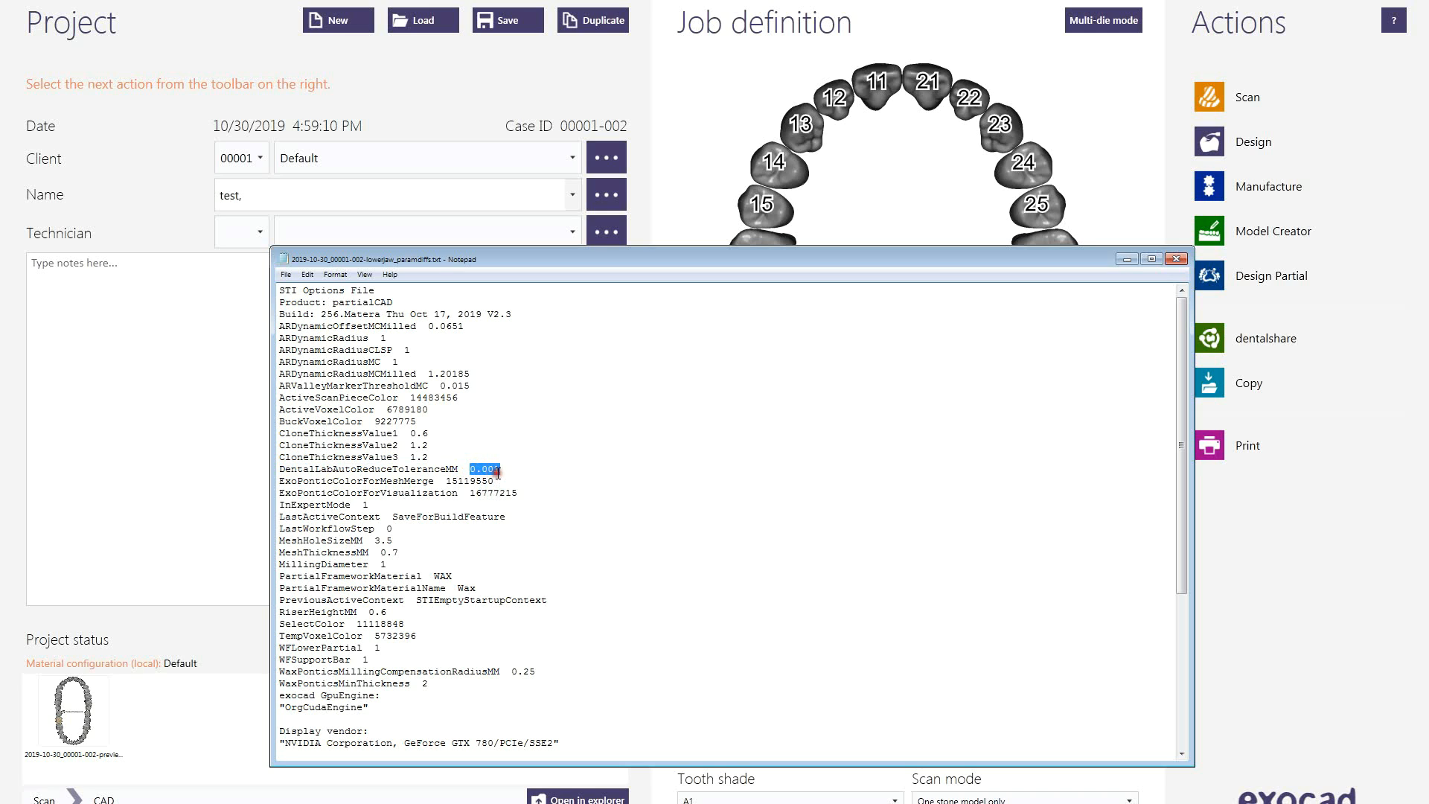
{"action": "left_click_drag", "start_coordinate": [458, 470], "coordinate": [268, 470]}
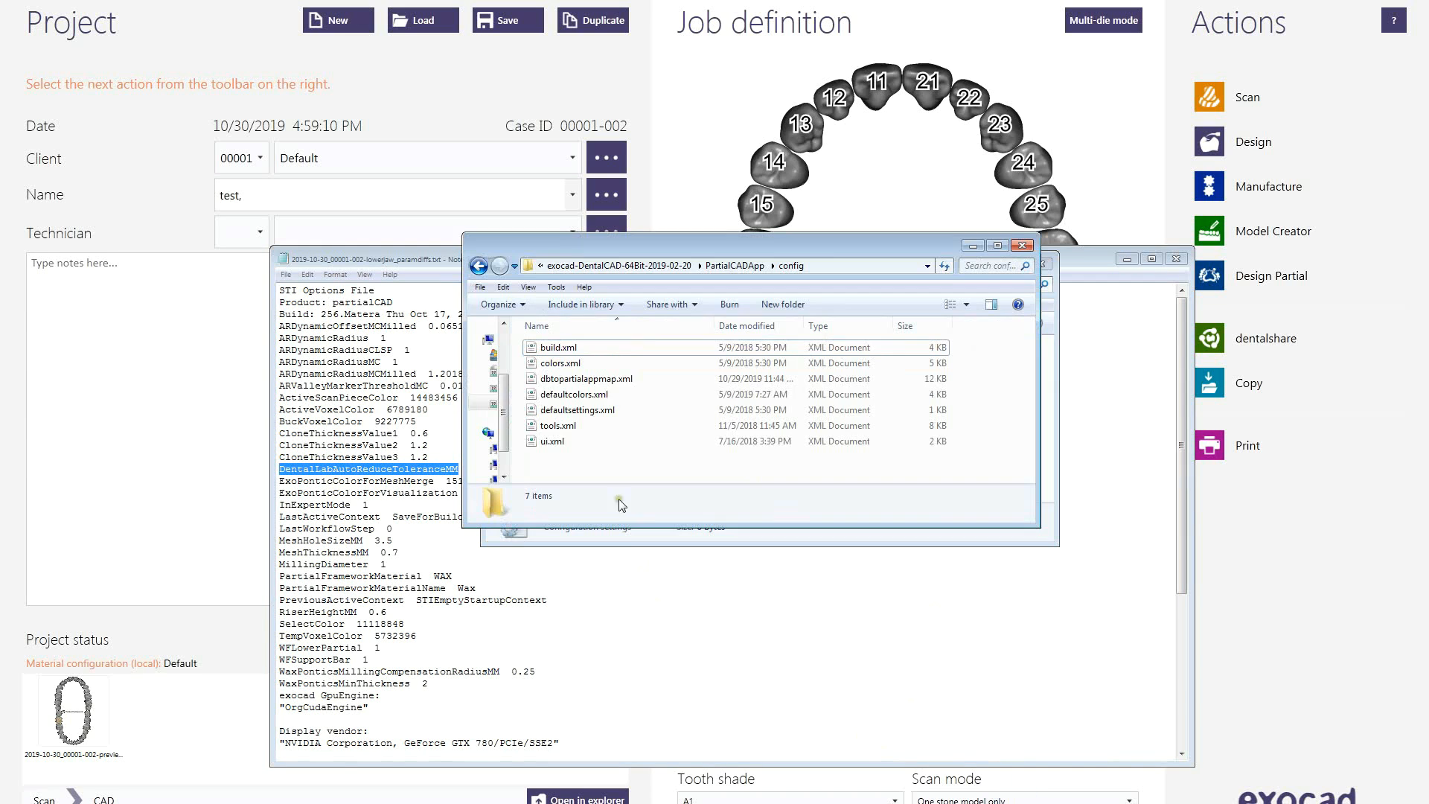
Open build.xml from the config folder for editing, search it for "toler" to check the tolerance parameter's value, and close the file.
{"action": "left_click", "coordinate": [550, 347]}
{"action": "right_click", "coordinate": [551, 346]}
{"action": "left_click", "coordinate": [624, 367]}
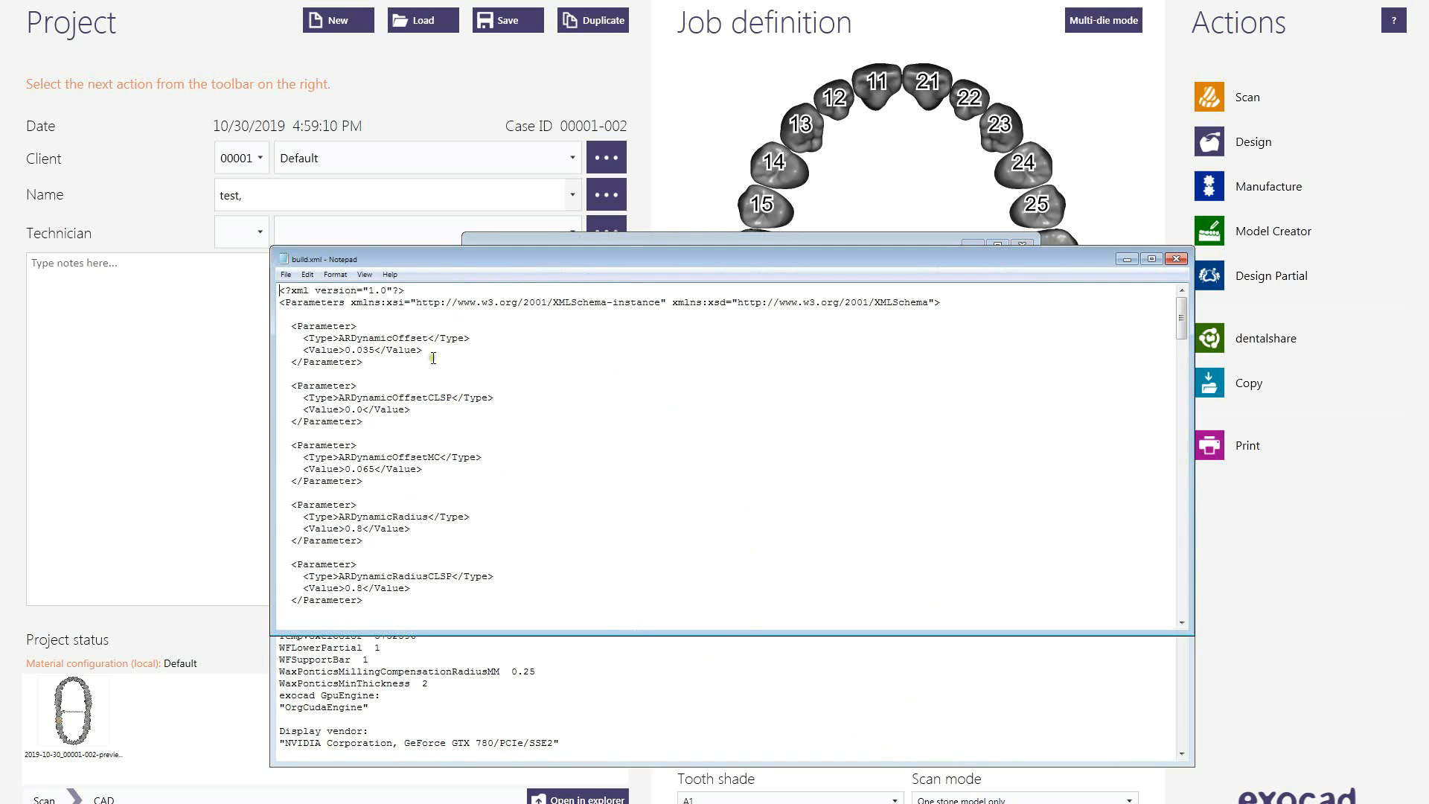
{"action": "key", "text": "ctrl+f"}
{"action": "type", "text": "toler"}
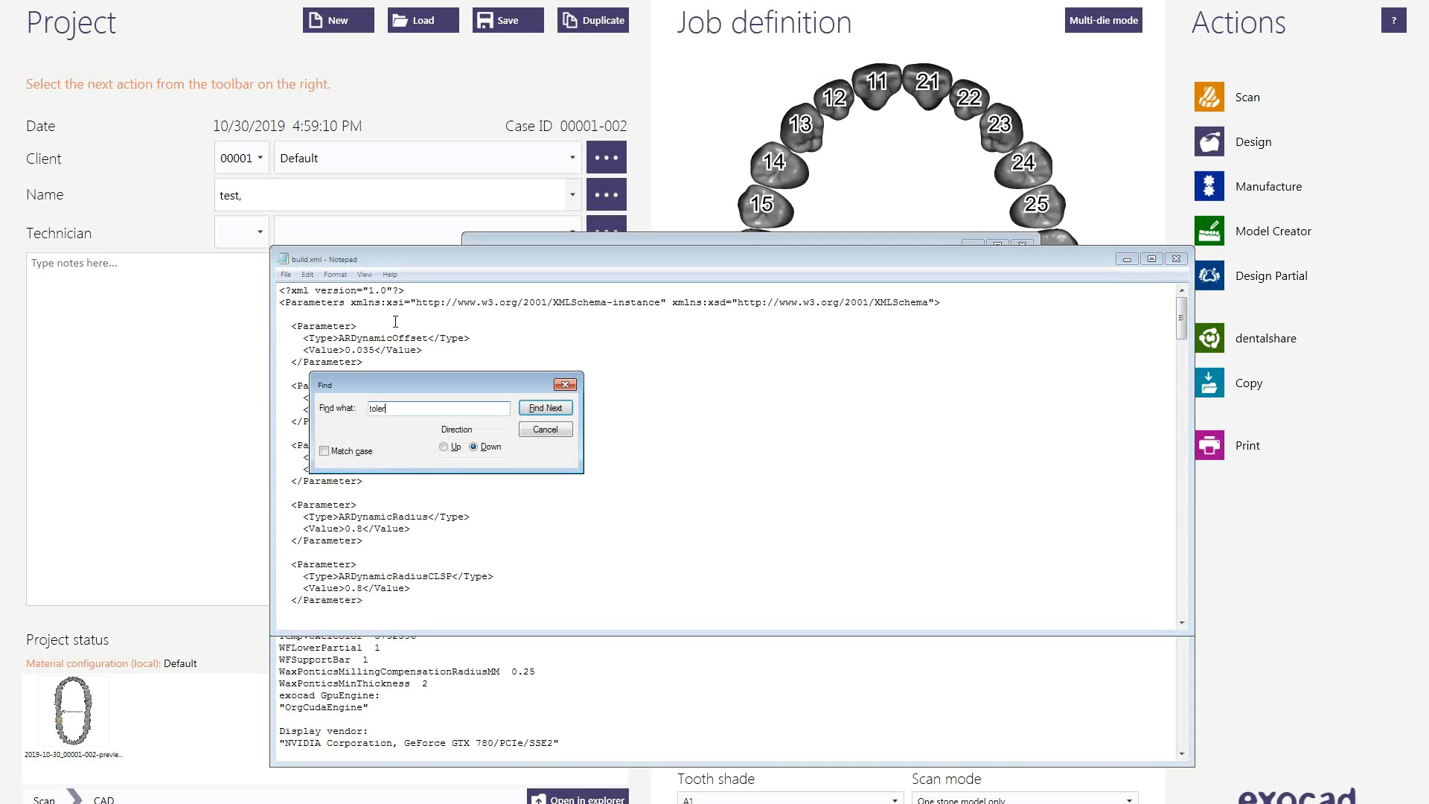
{"action": "left_click", "coordinate": [546, 408]}
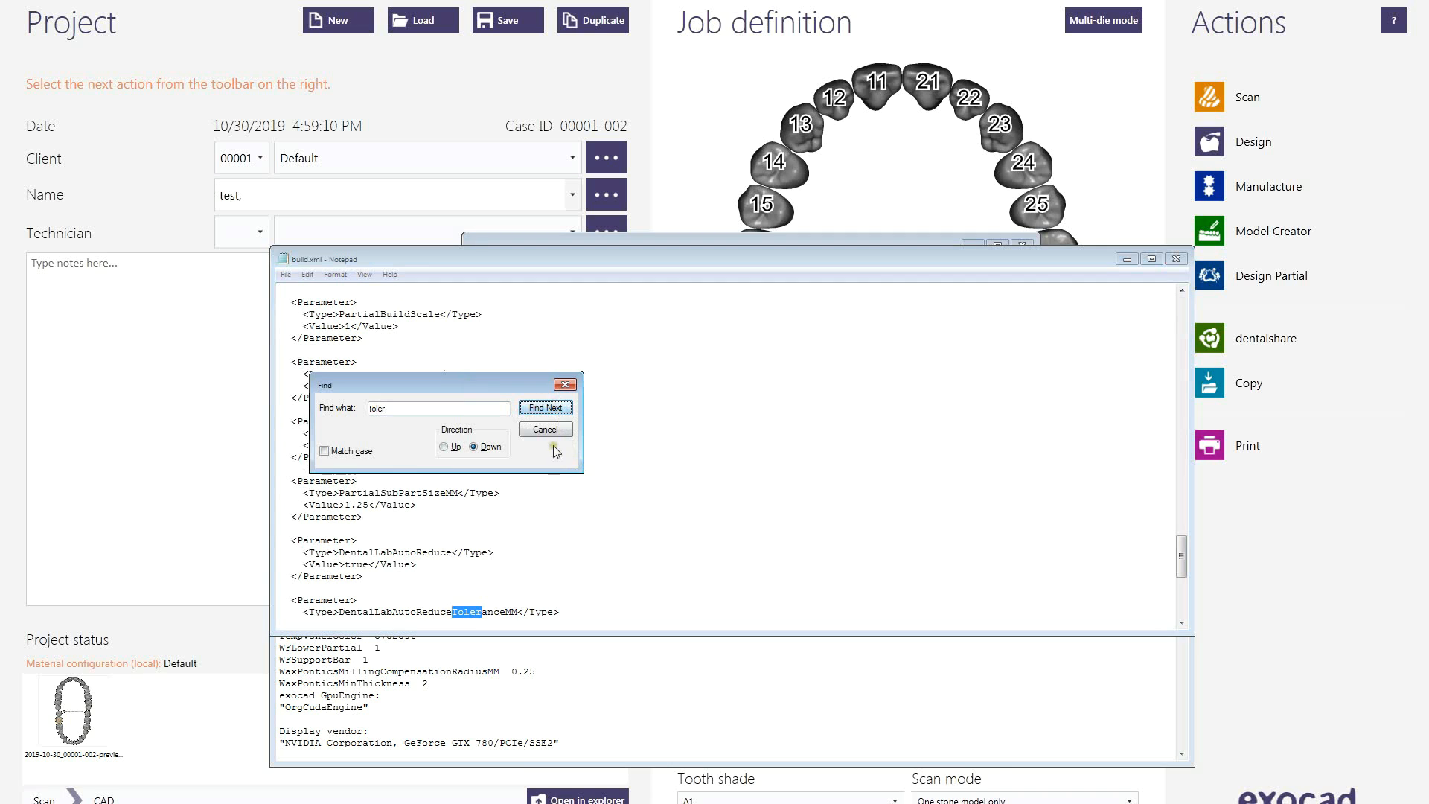
{"action": "left_click", "coordinate": [545, 430]}
{"action": "scroll", "coordinate": [640, 439], "scroll_direction": "down", "scroll_amount": 2}
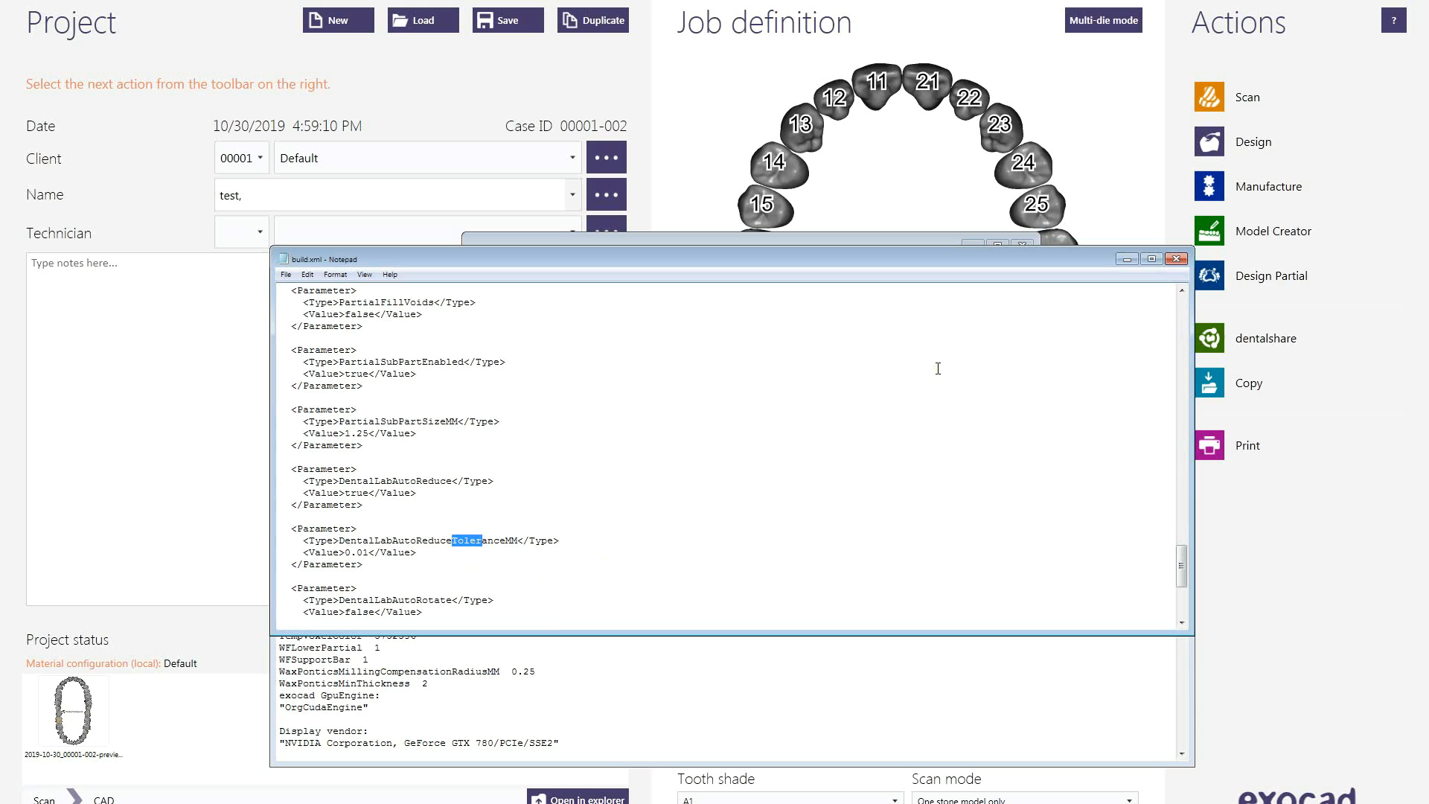
{"action": "left_click", "coordinate": [1175, 258]}
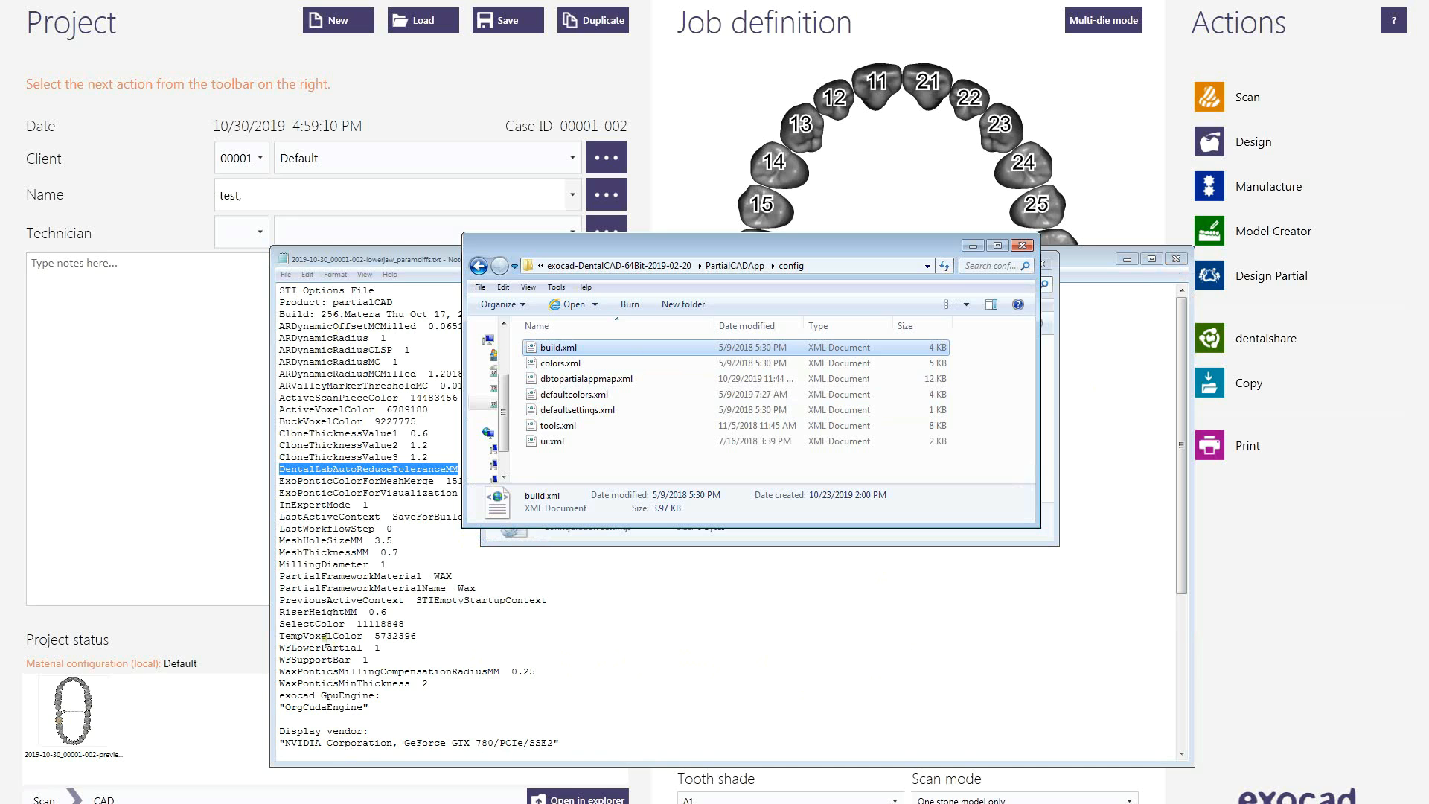
Close the paramdiffs text file and the open file explorer windows.
{"action": "left_click", "coordinate": [896, 666]}
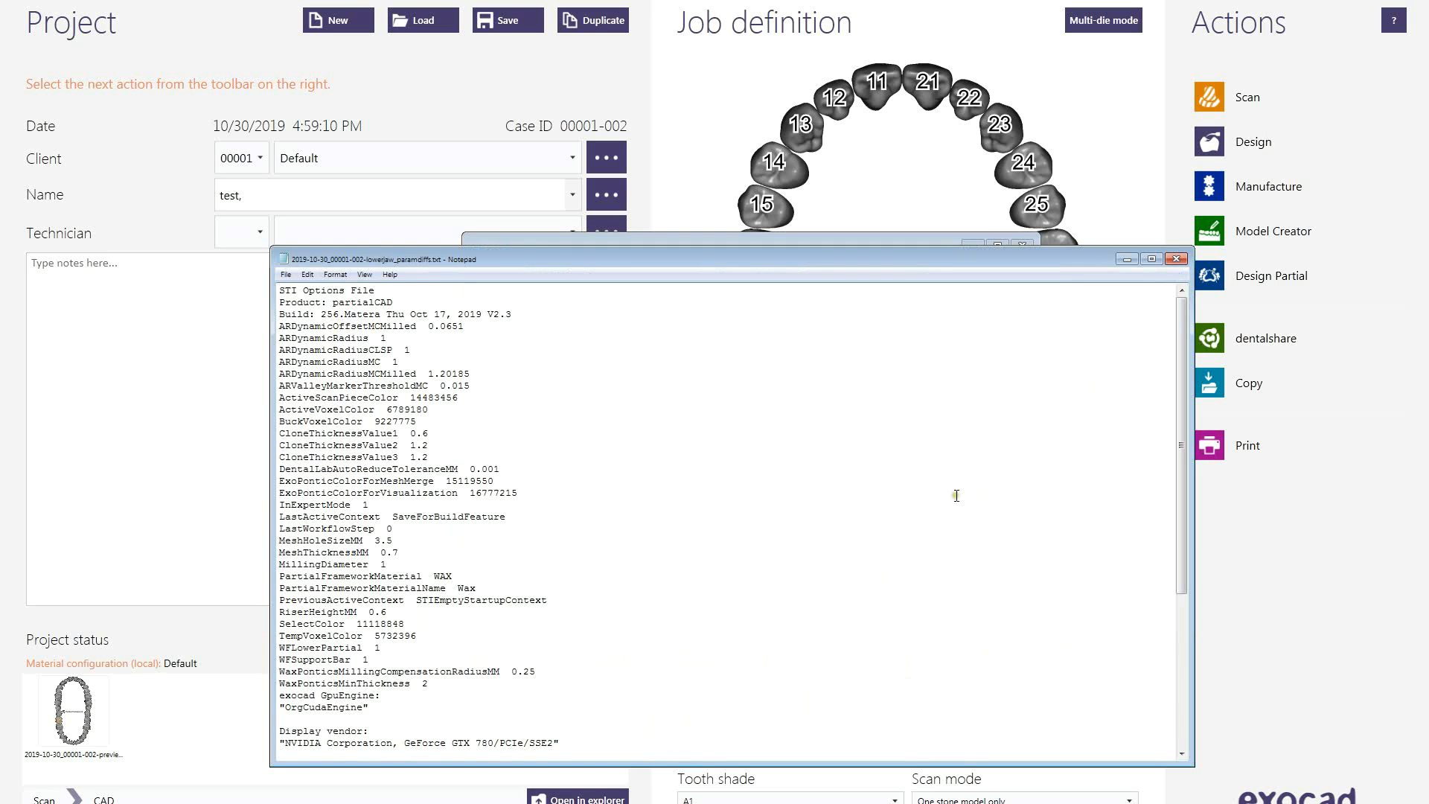
{"action": "left_click", "coordinate": [1178, 260]}
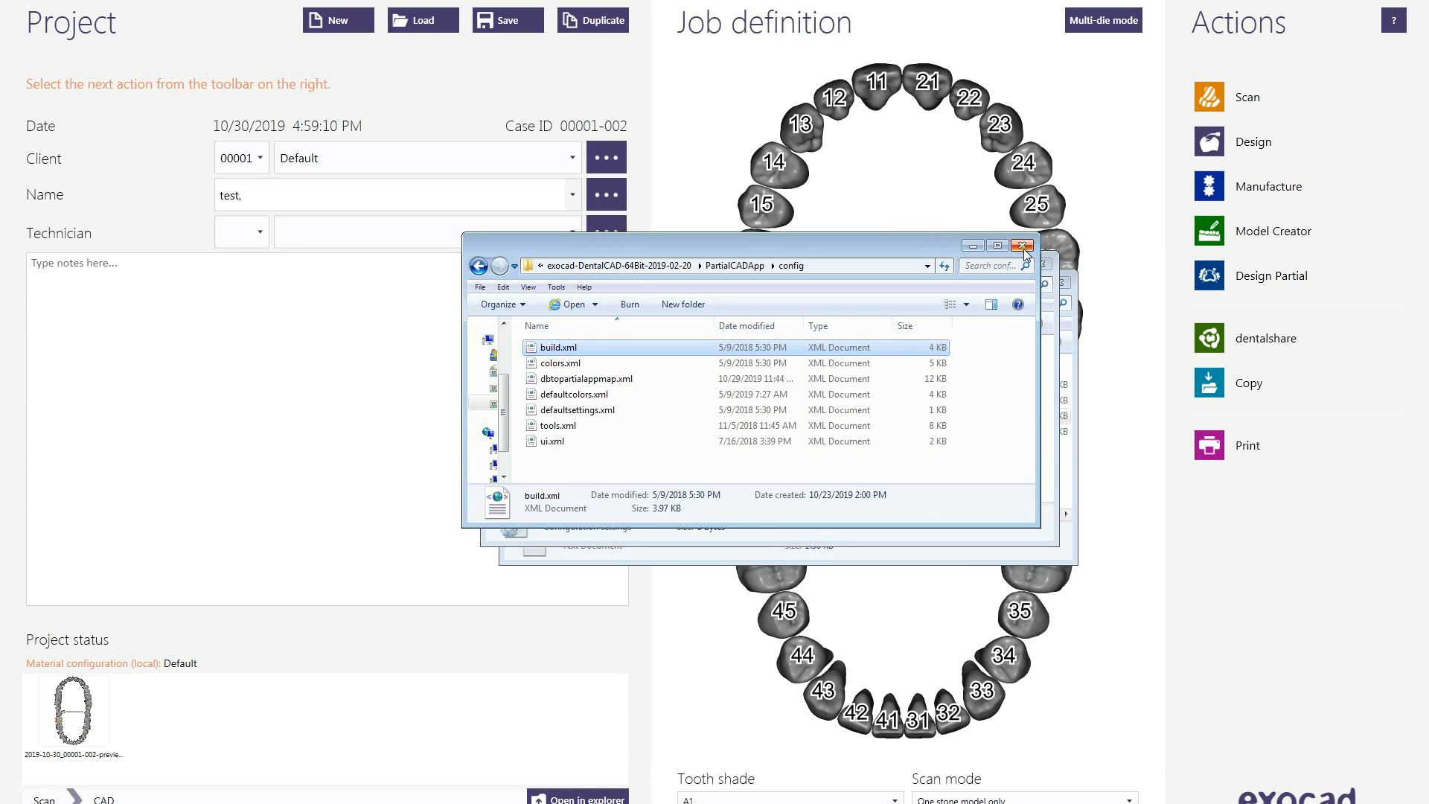
{"action": "left_click", "coordinate": [1041, 264]}
{"action": "left_click", "coordinate": [1059, 281]}
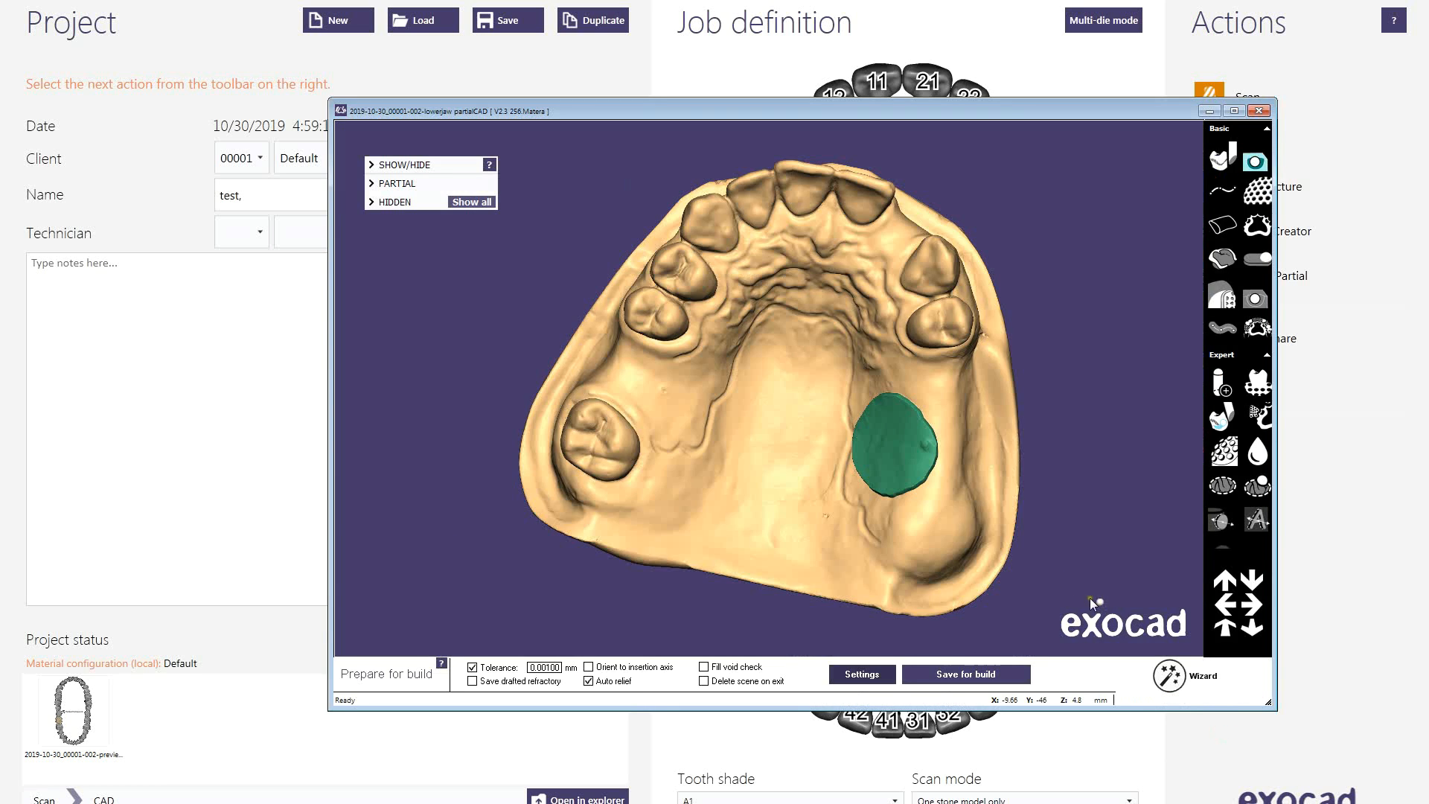
Open the partialCAD settings, enable Advanced rendering, and open the user preferences file.
{"action": "right_click", "coordinate": [1097, 427]}
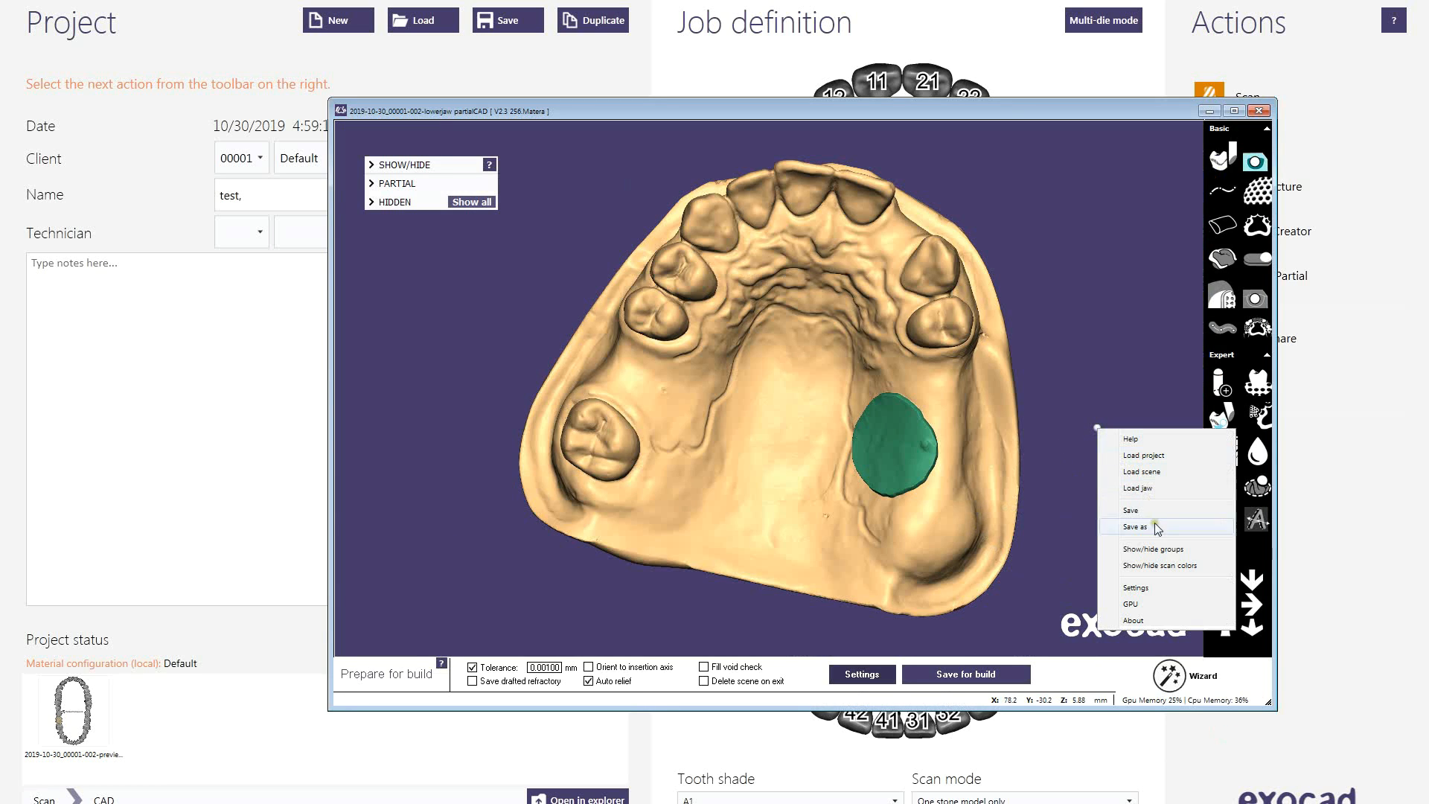
{"action": "left_click", "coordinate": [1139, 590]}
{"action": "left_click", "coordinate": [687, 434]}
{"action": "left_click", "coordinate": [790, 451]}
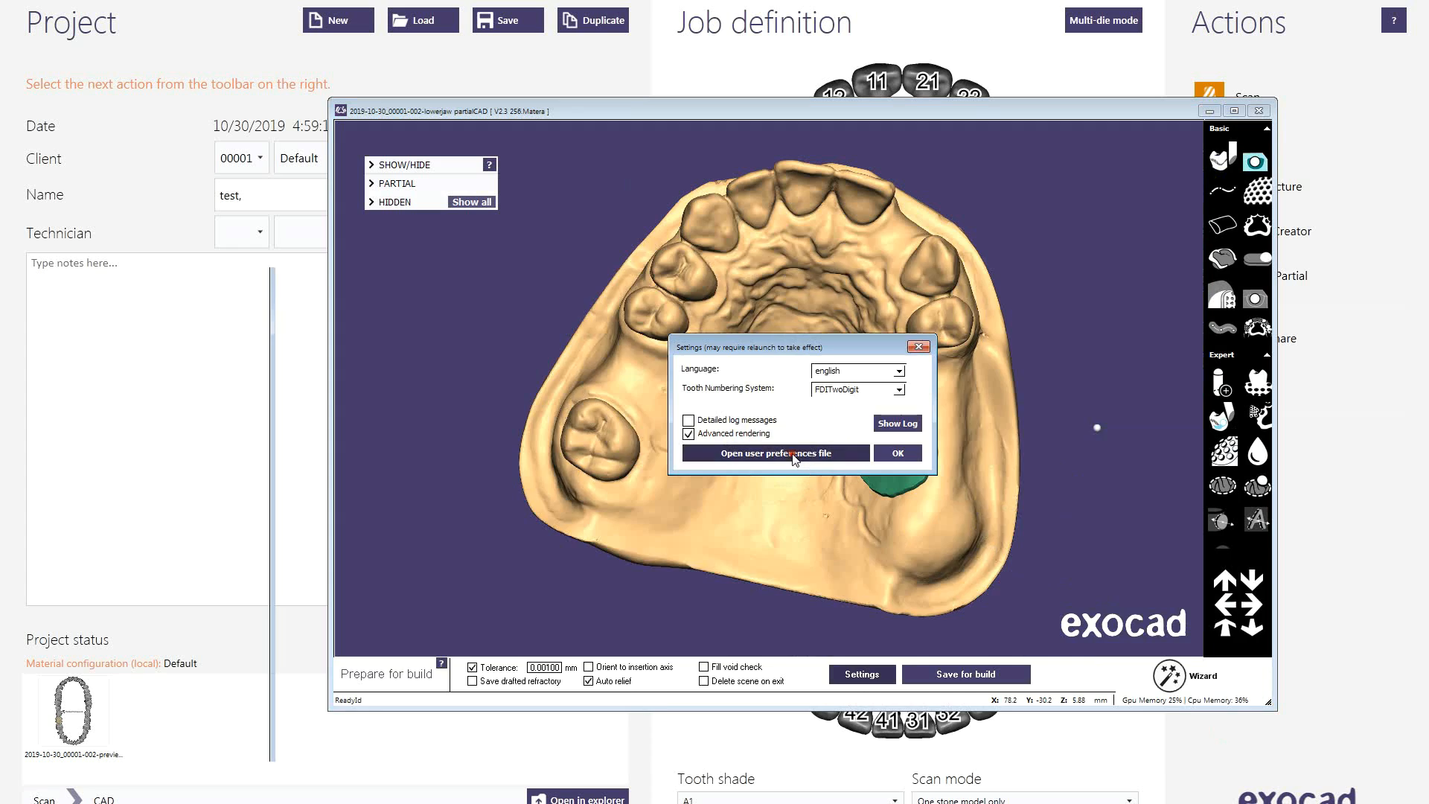
Enter the line "DentalLabAutoReduceToleranceMM 0.002" in CustomUserPrefs.ini.
{"action": "key", "text": "ctrl+v"}
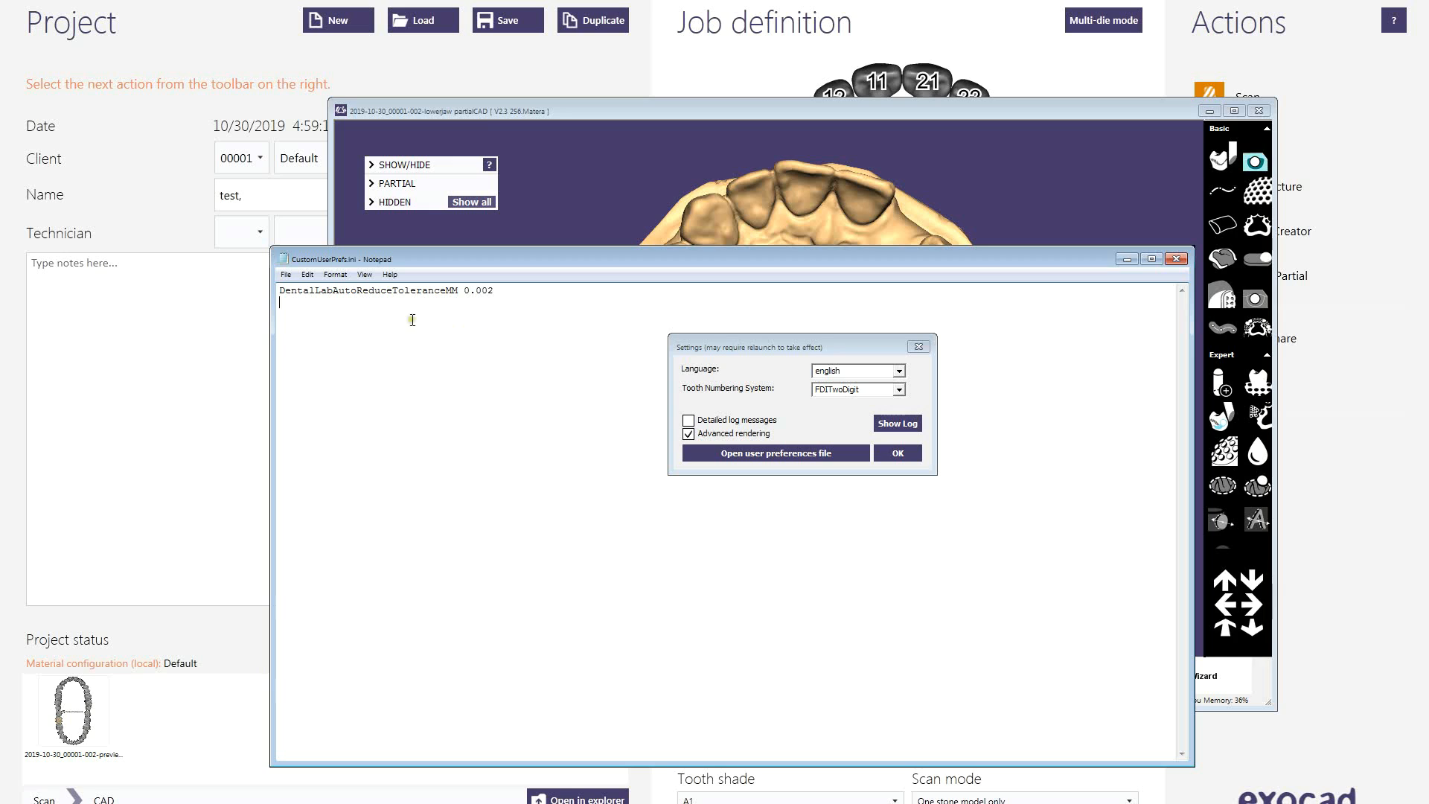
{"action": "left_click_drag", "start_coordinate": [325, 261], "coordinate": [320, 255]}
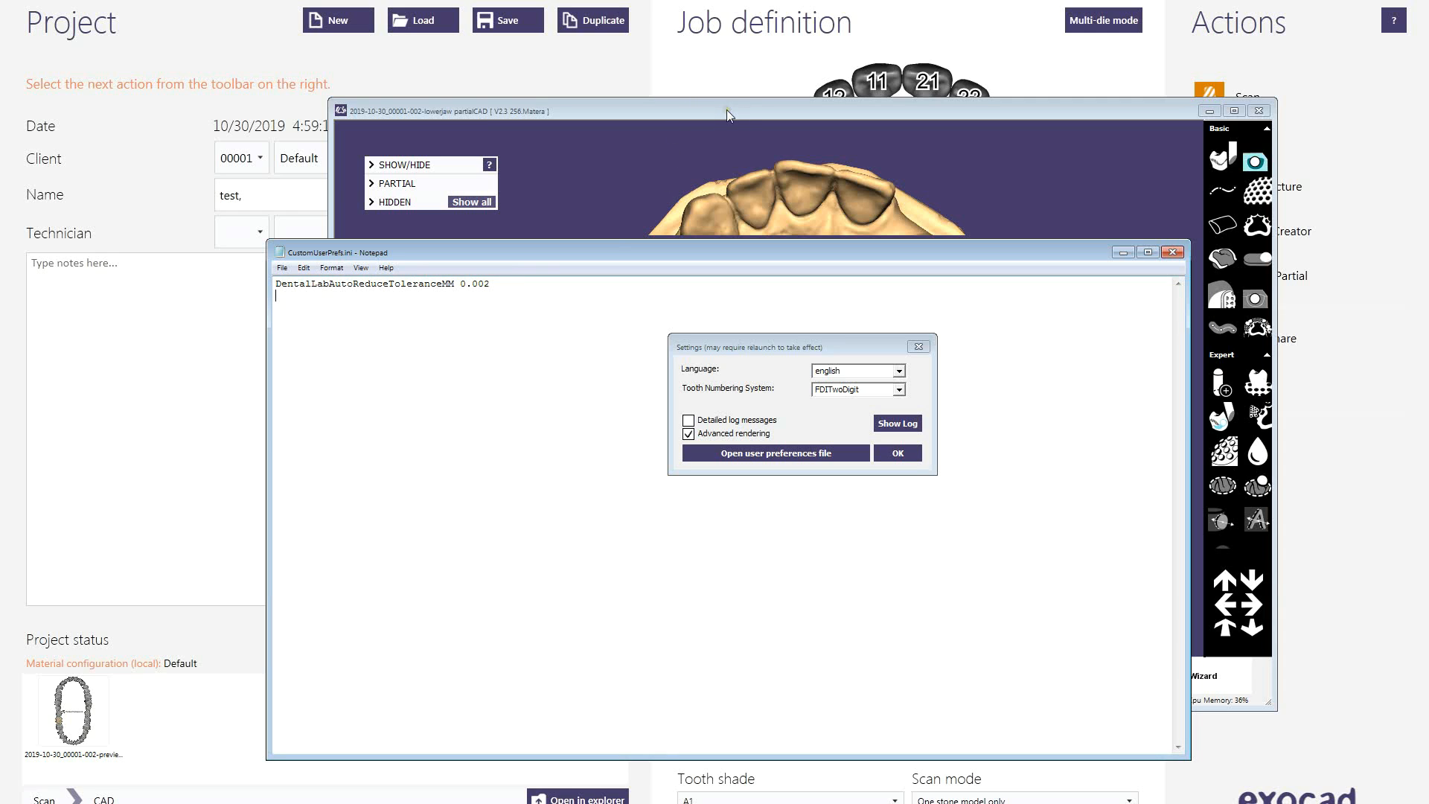
Go to the %userprofile% folder in the file explorer and open its PartialCAD subfolder.
{"action": "left_click", "coordinate": [735, 436]}
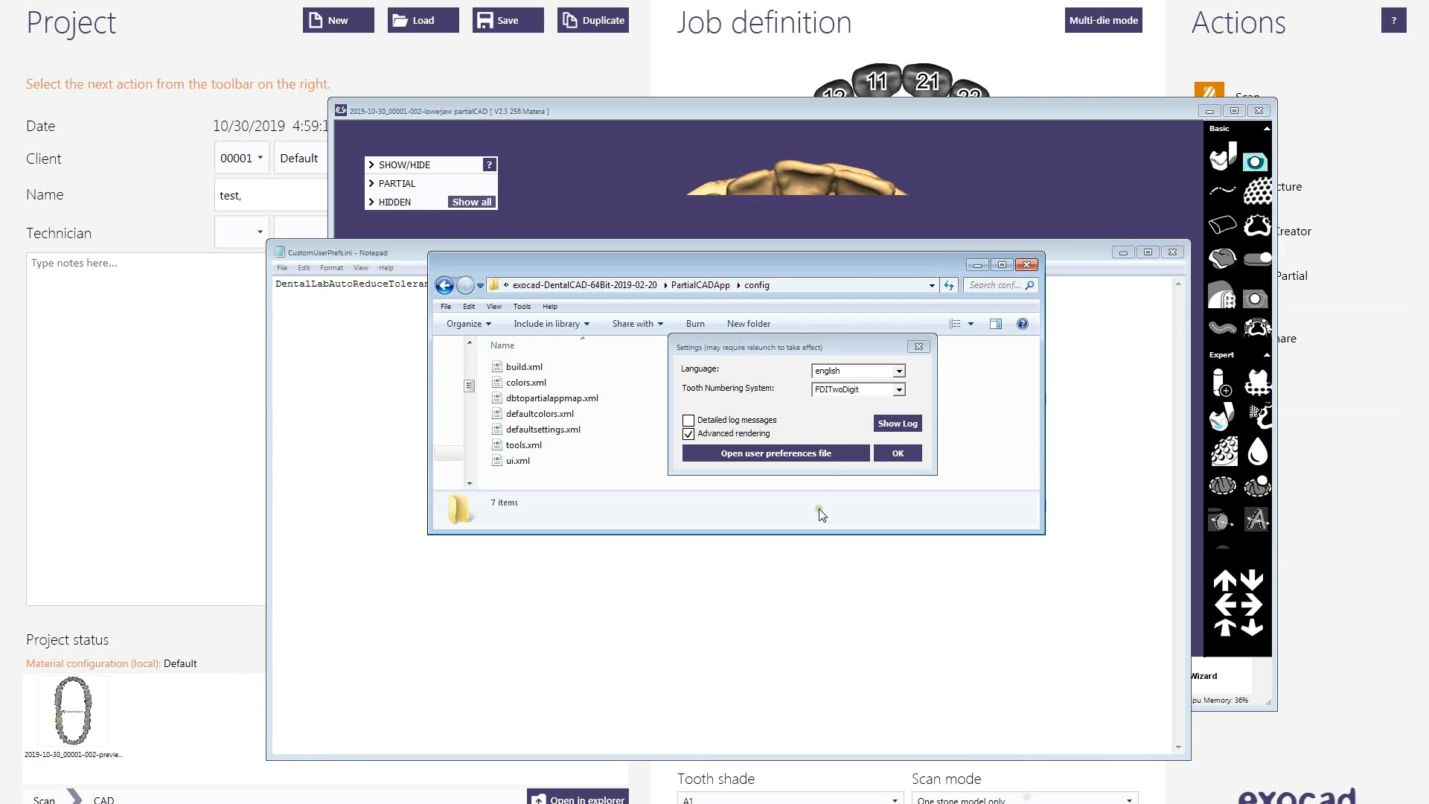
{"action": "left_click_drag", "start_coordinate": [785, 260], "coordinate": [743, 86]}
{"action": "left_click", "coordinate": [752, 106]}
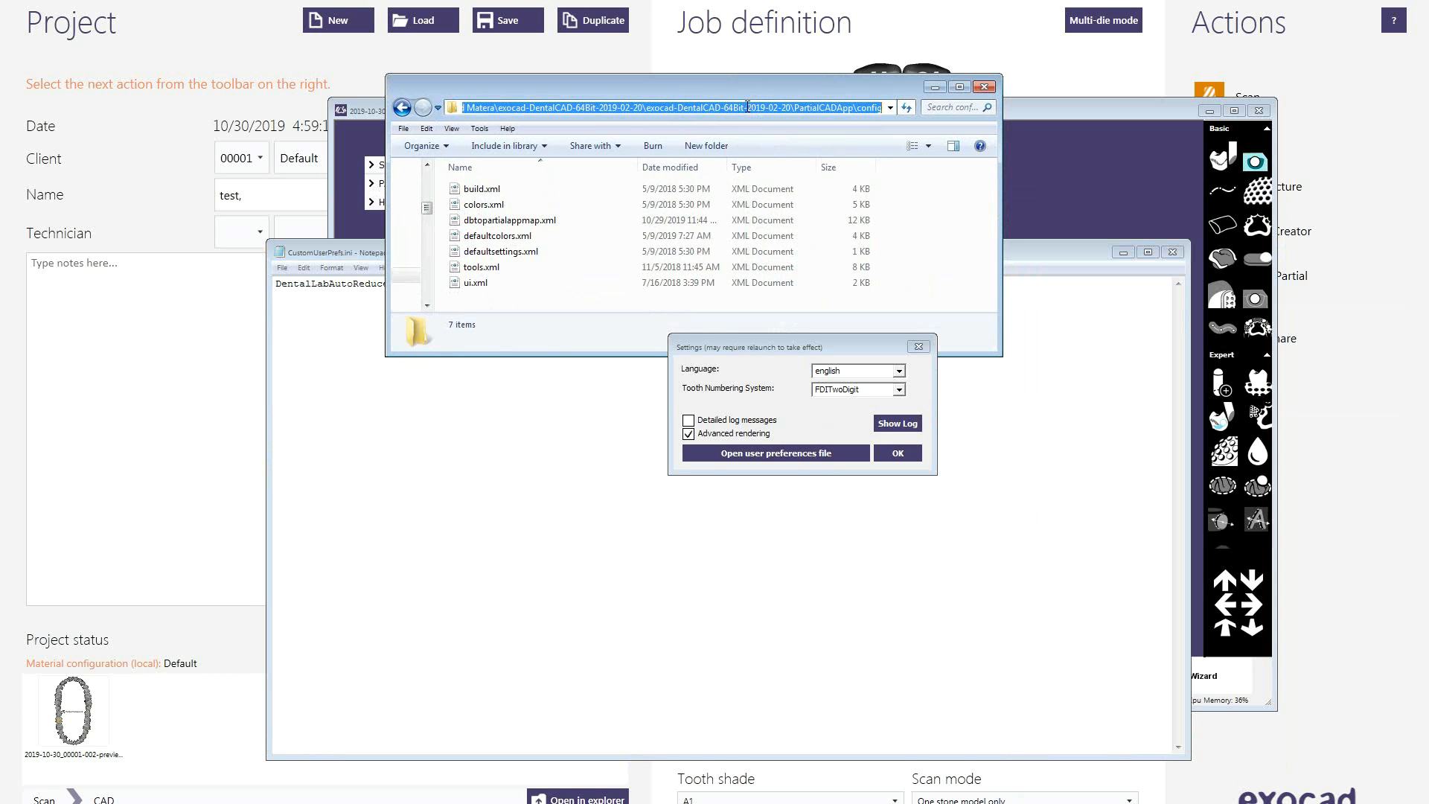
{"action": "type", "text": "%"}
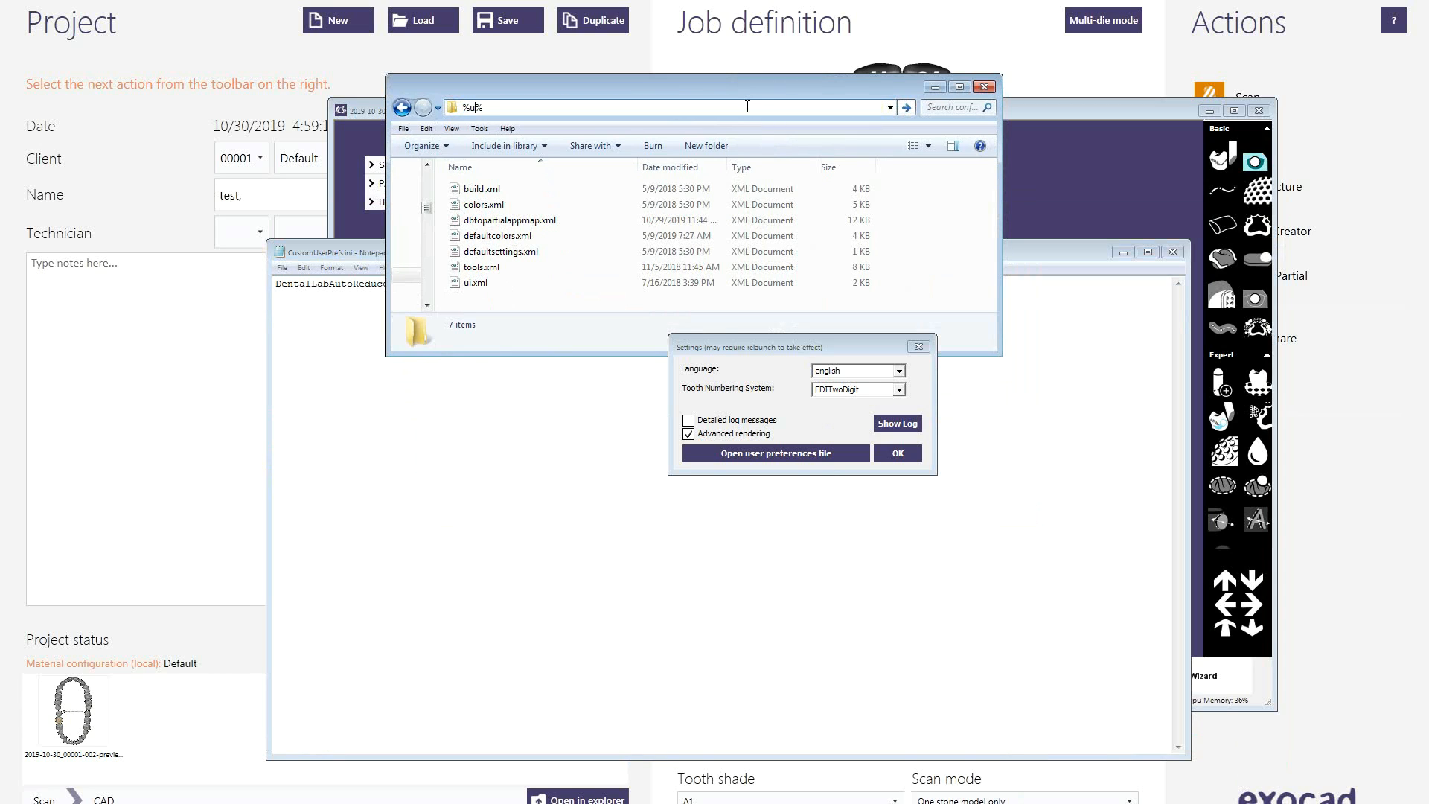
{"action": "type", "text": "user%profile"}
{"action": "key", "text": "Return"}
{"action": "scroll", "coordinate": [606, 218], "scroll_direction": "down", "scroll_amount": 5}
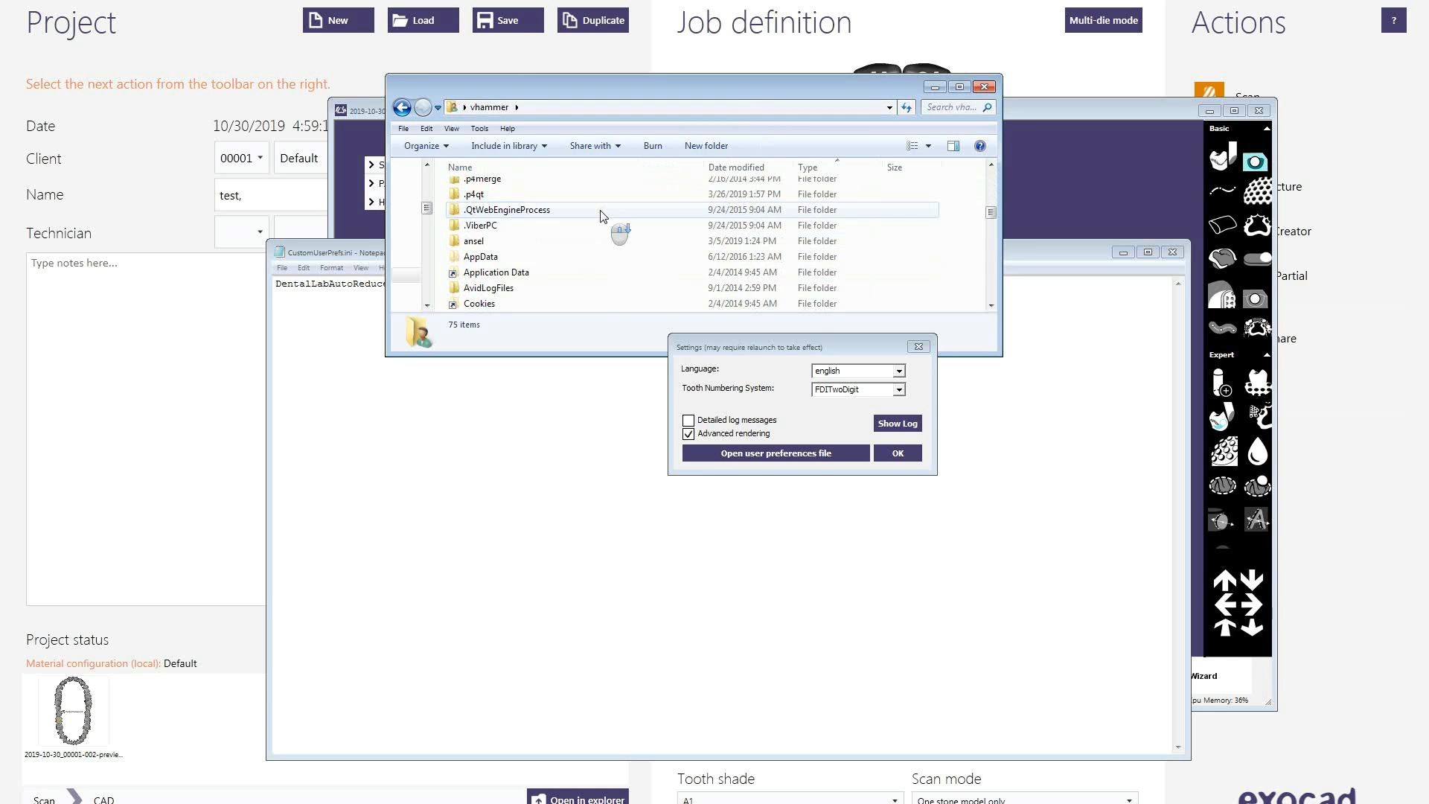
{"action": "double_click", "coordinate": [484, 226]}
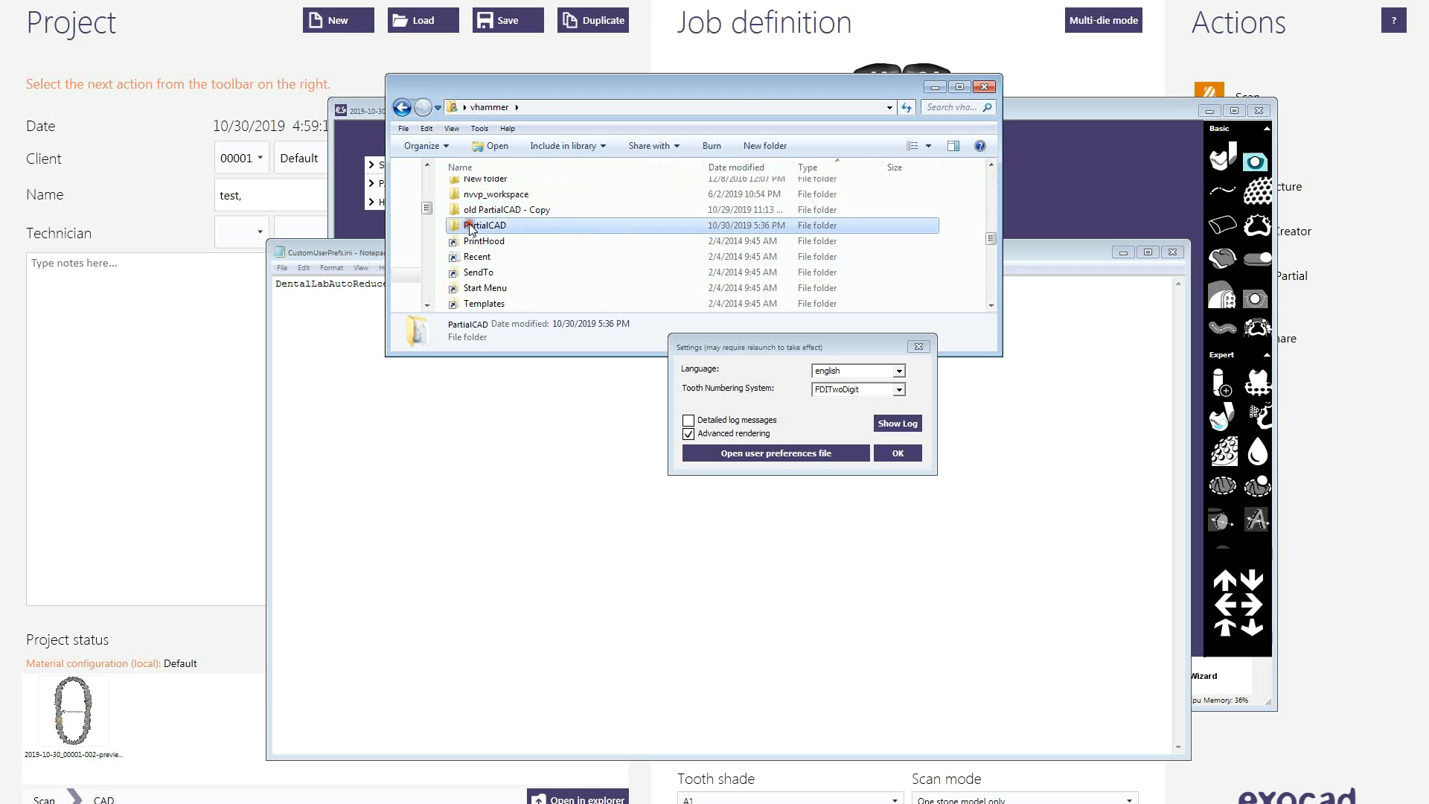
Save CustomUserPrefs.ini and close the text editor.
{"action": "left_click", "coordinate": [335, 252]}
{"action": "left_click", "coordinate": [282, 268]}
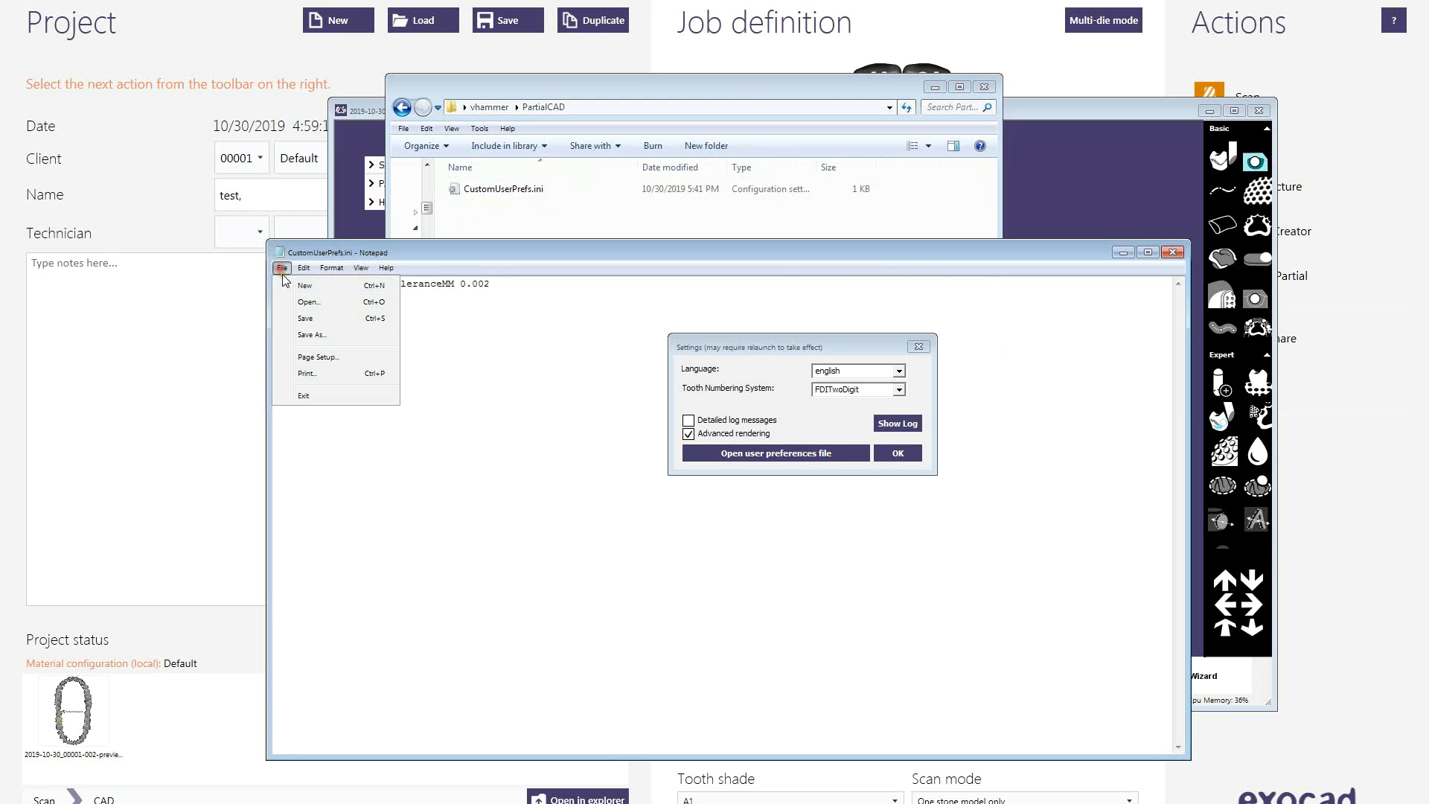
{"action": "left_click", "coordinate": [312, 323]}
{"action": "left_click", "coordinate": [1173, 252]}
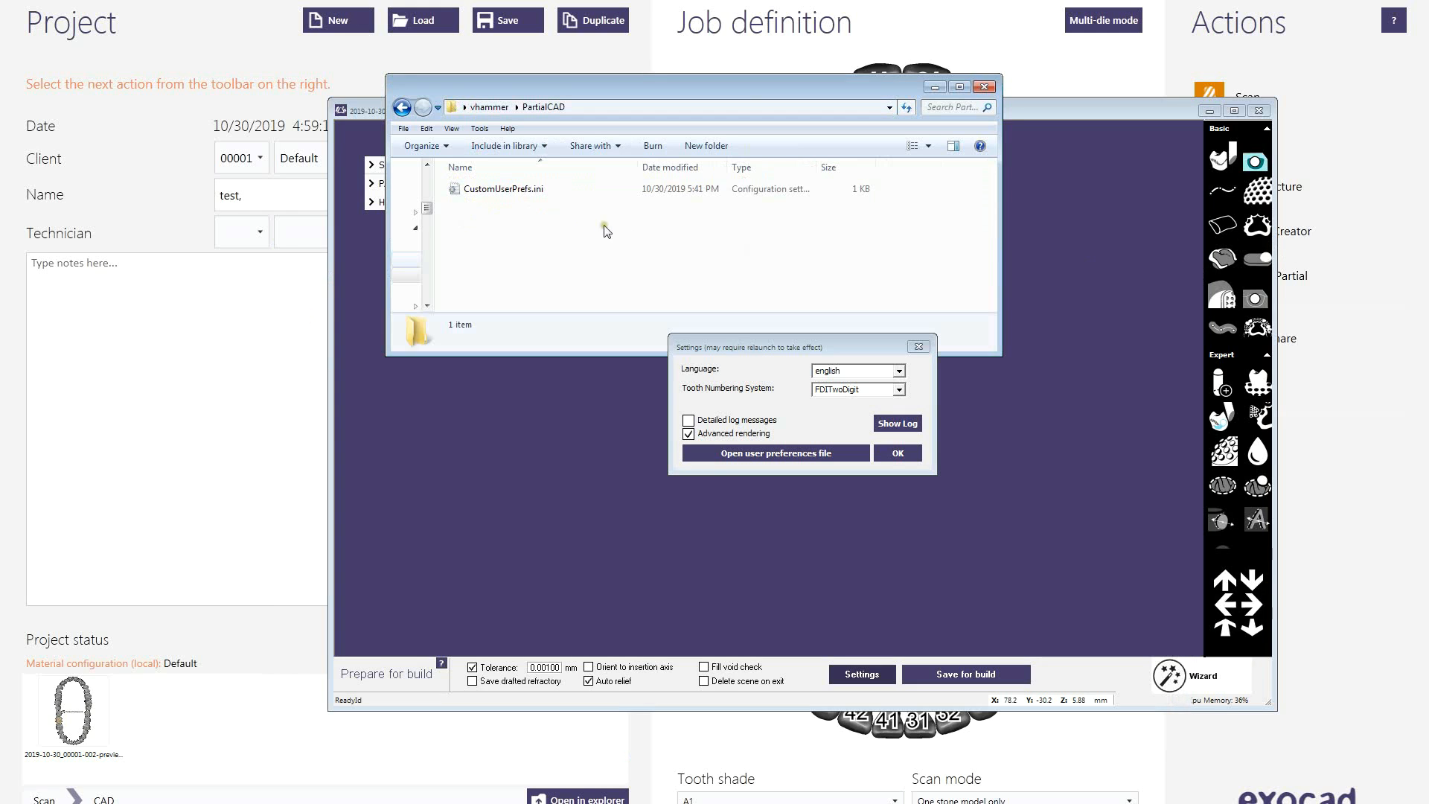
Duplicate CustomUserPrefs.ini in the same folder and rename the copy CustomGlobalPrefs.ini.
{"action": "right_click_drag", "start_coordinate": [497, 189], "coordinate": [509, 235]}
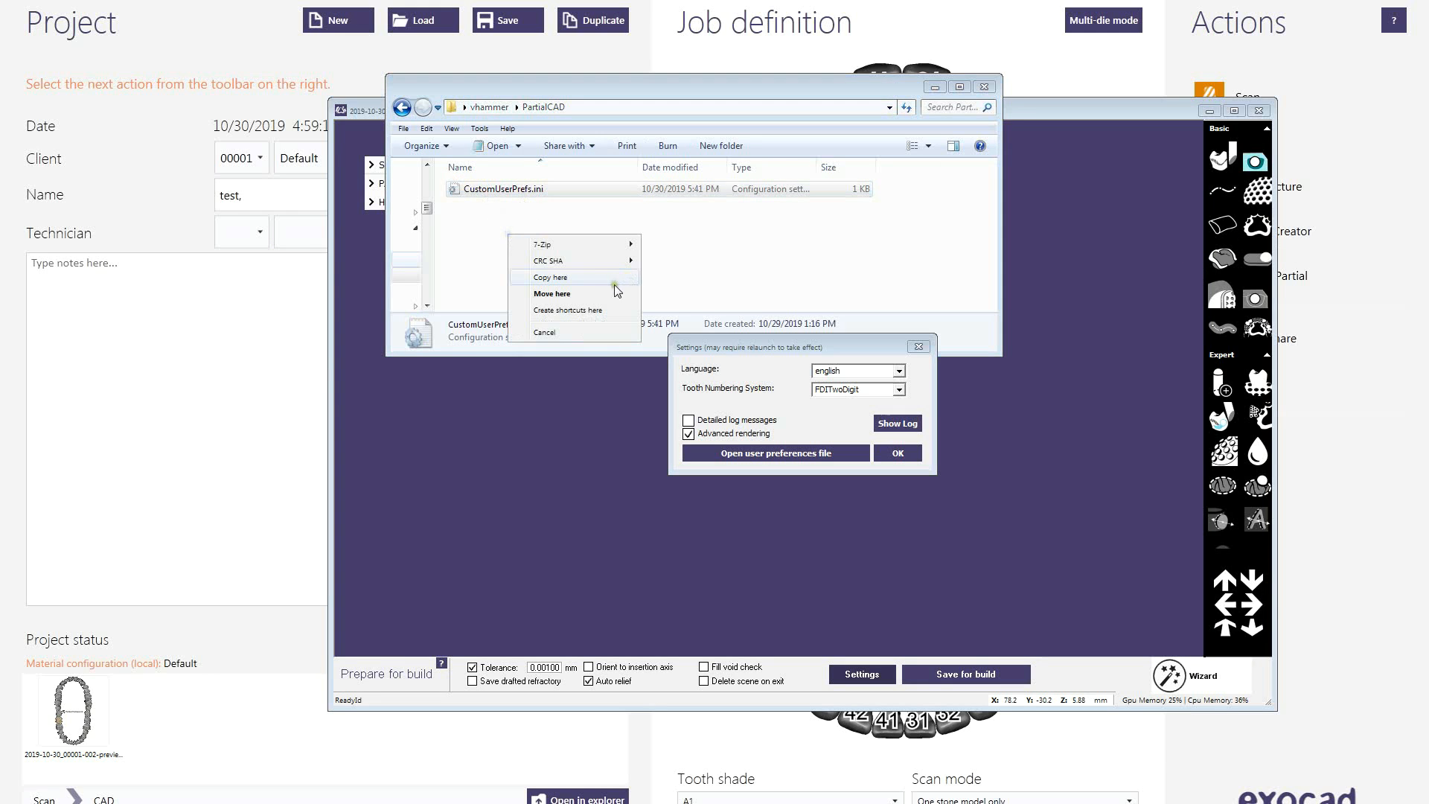
{"action": "left_click", "coordinate": [573, 279]}
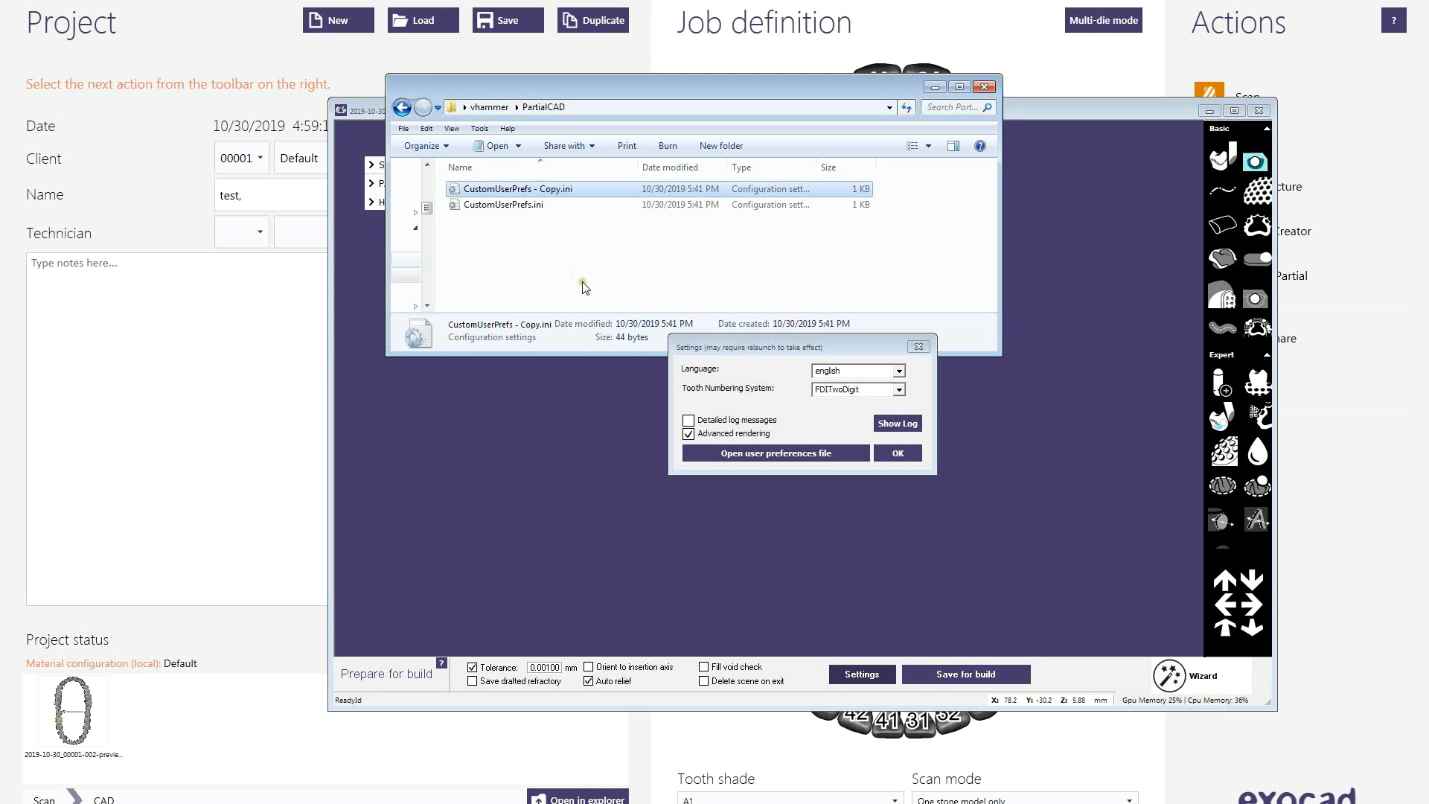
{"action": "left_click", "coordinate": [548, 189]}
{"action": "left_click", "coordinate": [558, 189]}
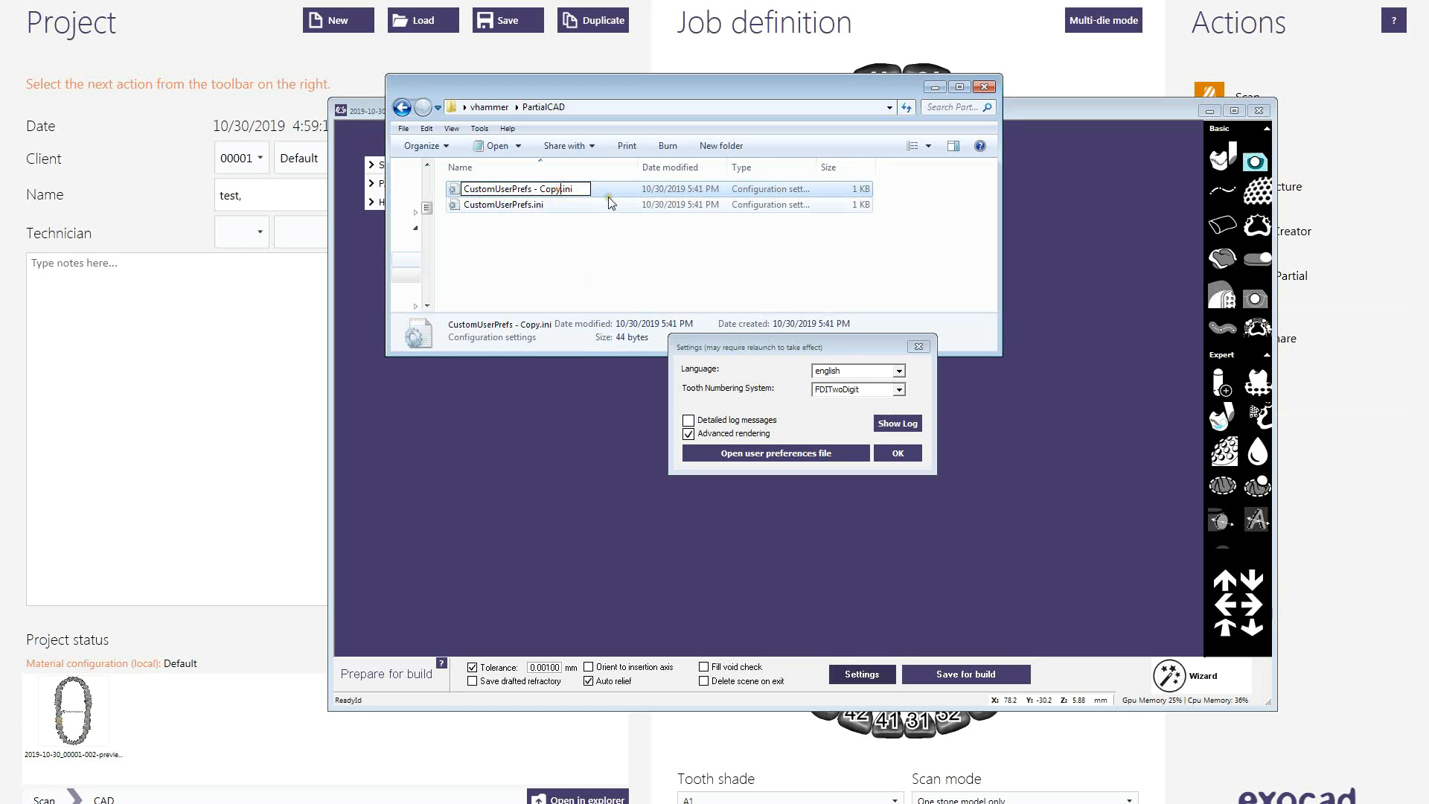
{"action": "key", "text": "BackSpace"}
{"action": "key", "text": "BackSpace"}
{"action": "key", "text": "BackSpace"}
{"action": "key", "text": "BackSpace"}
{"action": "key", "text": "BackSpace"}
{"action": "key", "text": "BackSpace"}
{"action": "key", "text": "BackSpace"}
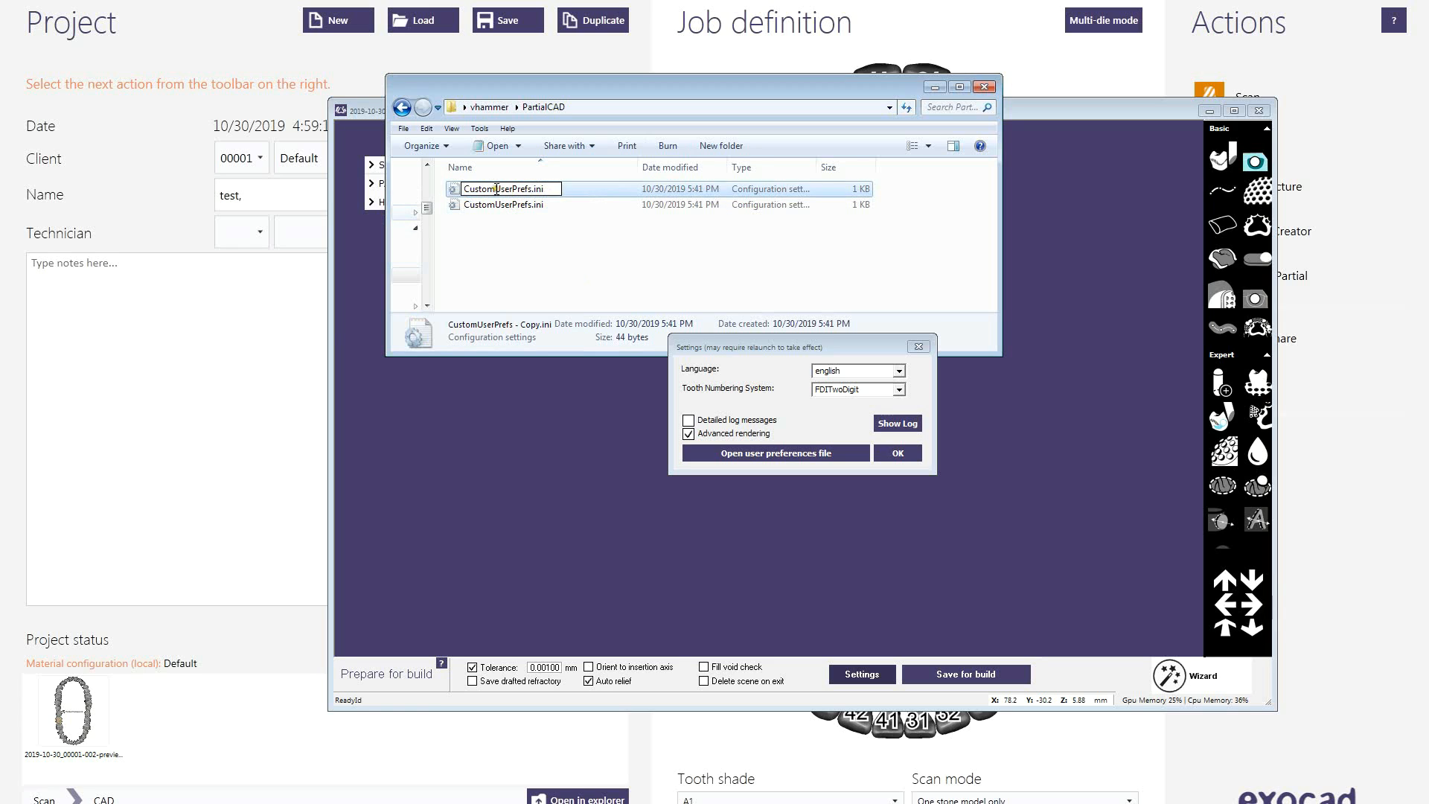
{"action": "mouse_move", "coordinate": [497, 189]}
{"action": "left_mouse_down"}
{"action": "mouse_move", "coordinate": [524, 189]}
{"action": "mouse_move", "coordinate": [510, 189]}
{"action": "left_mouse_up"}
{"action": "type", "text": "Global"}
{"action": "left_click", "coordinate": [519, 271]}
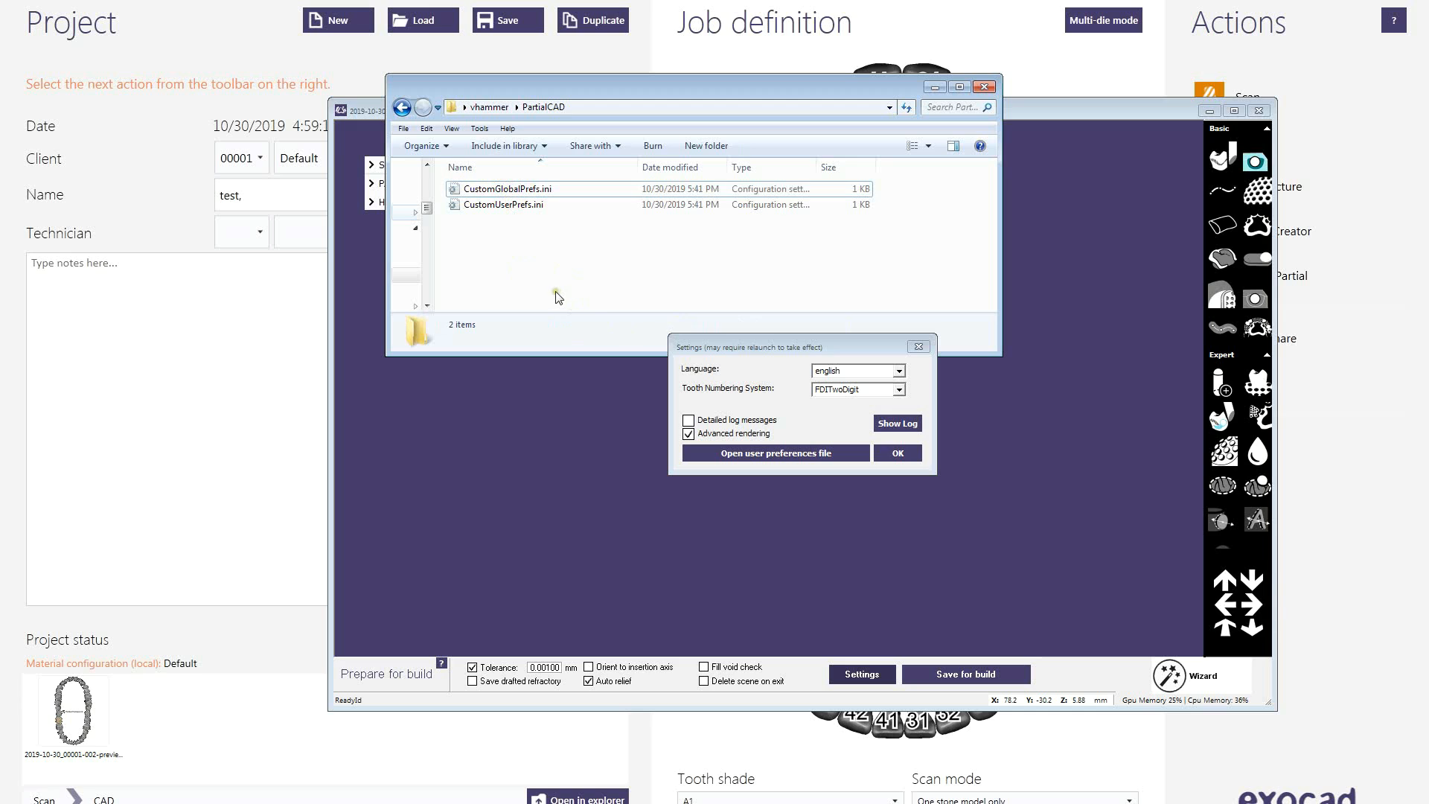
{"action": "left_click", "coordinate": [485, 276]}
{"action": "left_click", "coordinate": [539, 189]}
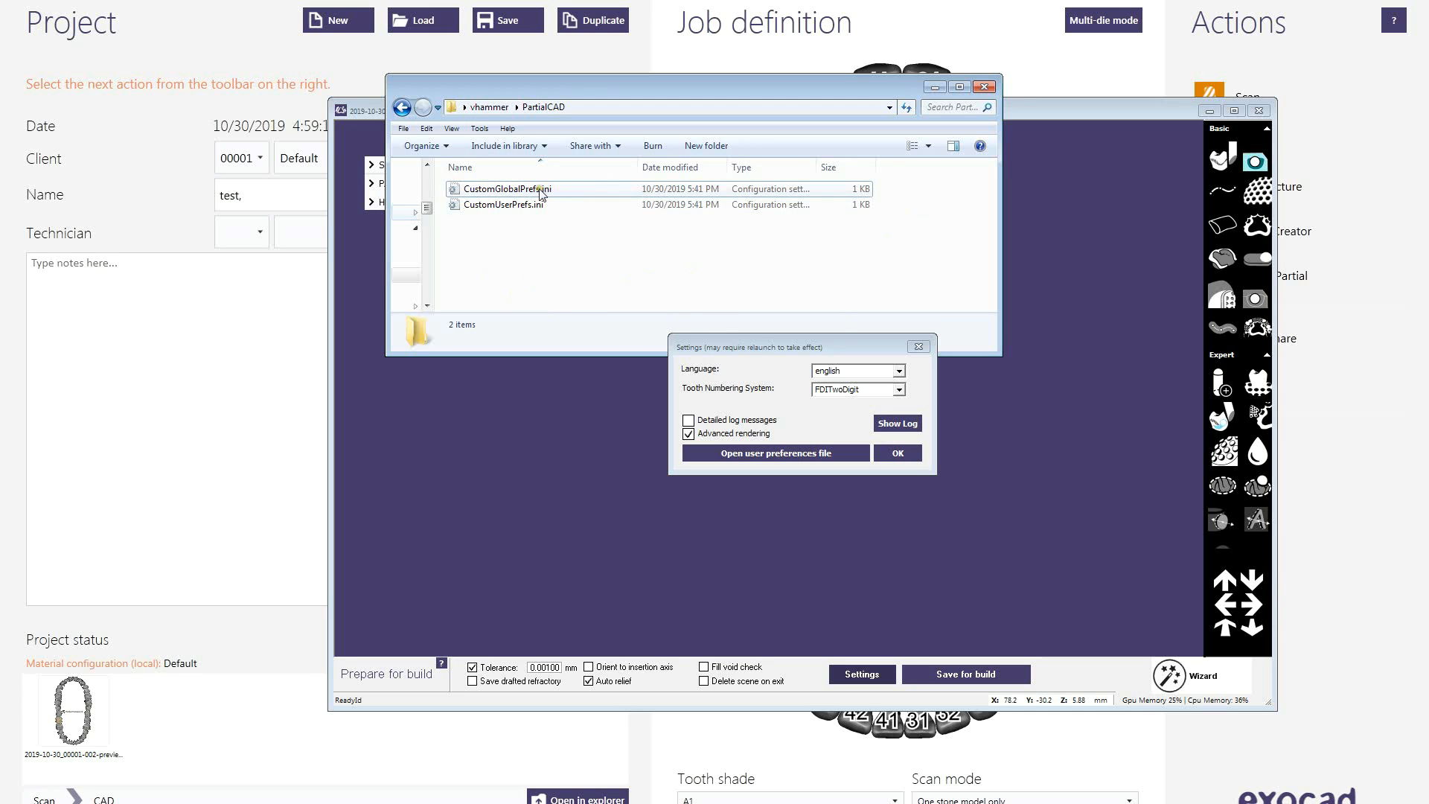
{"action": "left_click", "coordinate": [493, 189]}
{"action": "left_click", "coordinate": [547, 376]}
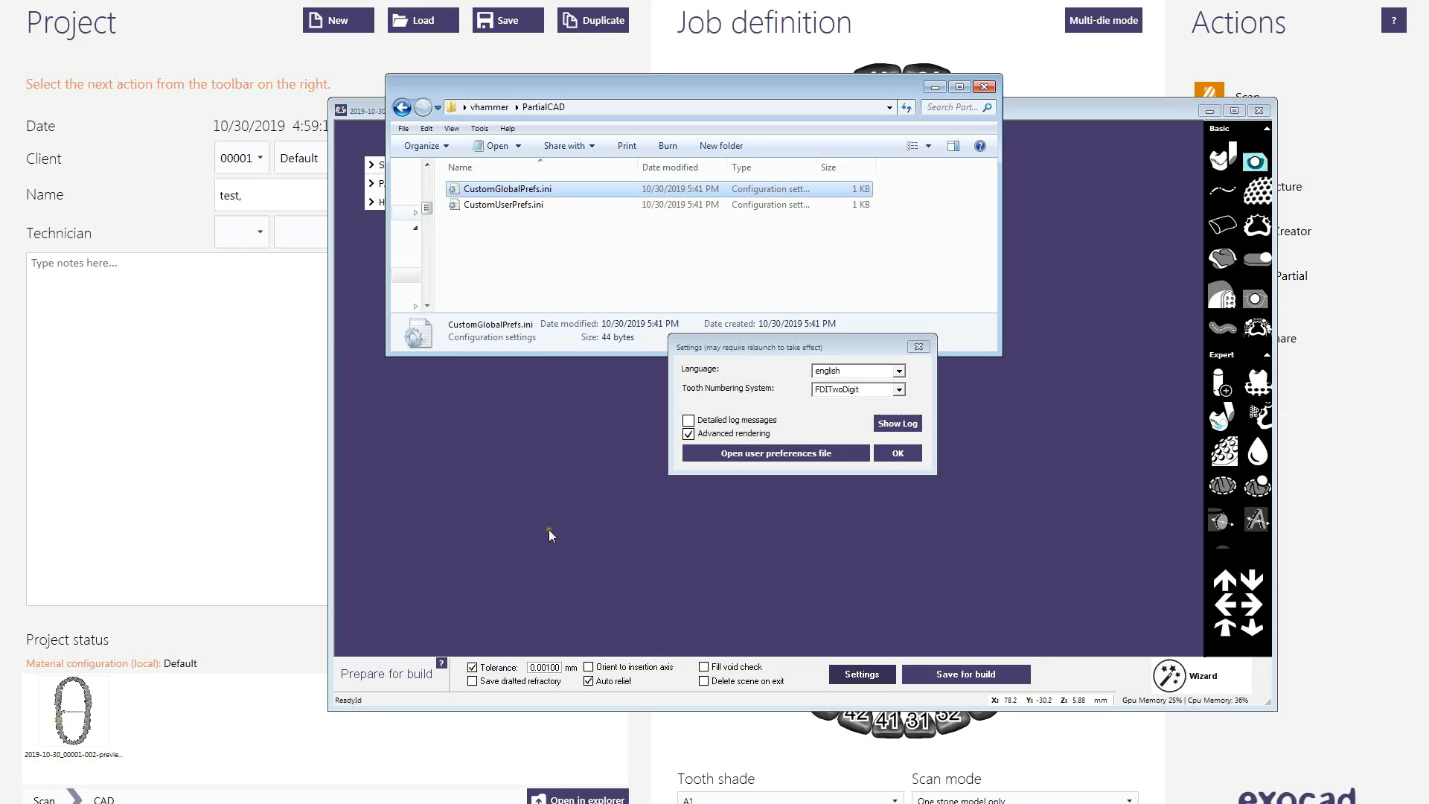
Confirm the partialCAD settings and reload the lower jaw scene 2019-10-30_00001-002 from its CAD-Data folder.
{"action": "left_click", "coordinate": [897, 452]}
{"action": "right_click", "coordinate": [434, 504]}
{"action": "left_click", "coordinate": [492, 549]}
{"action": "key", "text": "ctrl+o"}
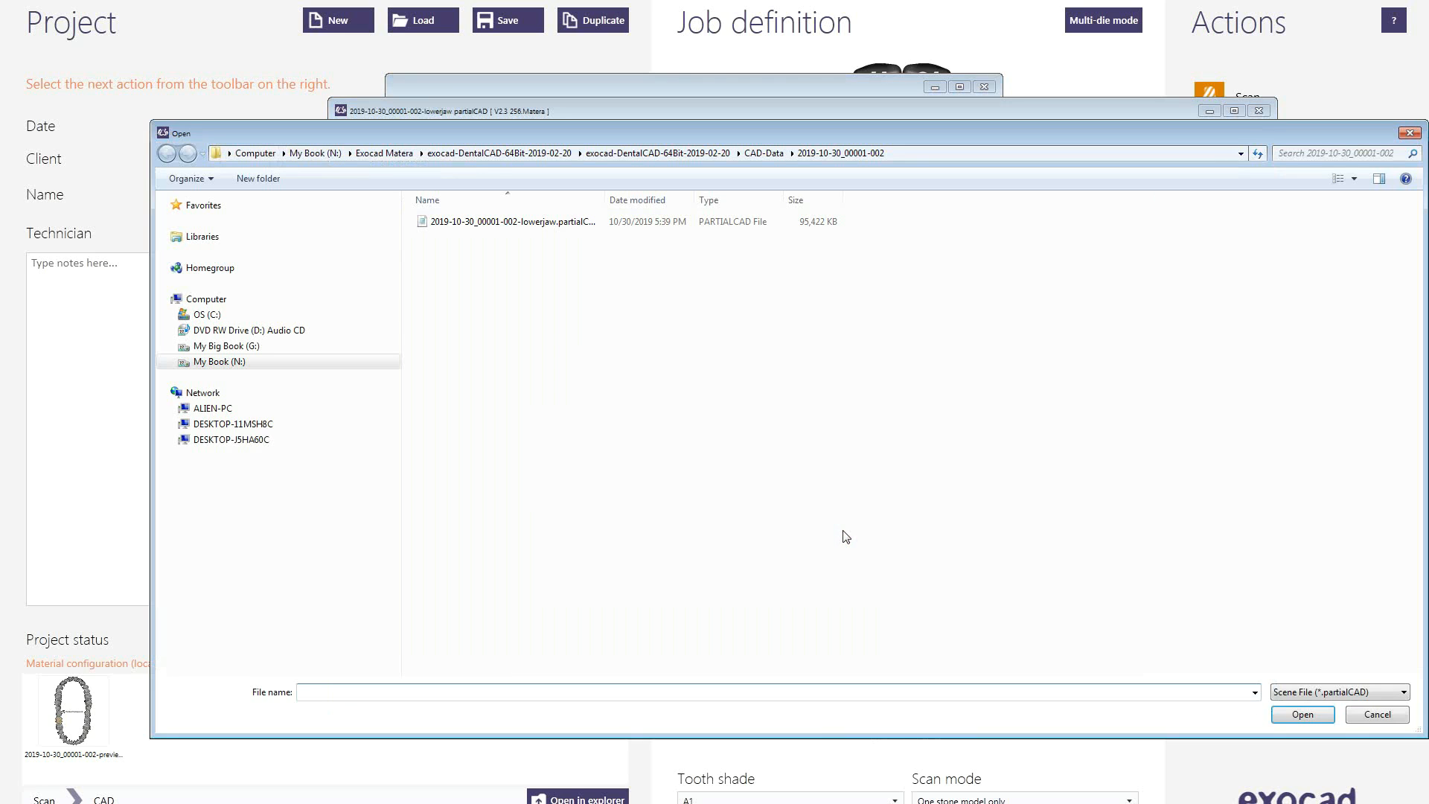
{"action": "left_click", "coordinate": [541, 227]}
{"action": "double_click", "coordinate": [541, 229]}
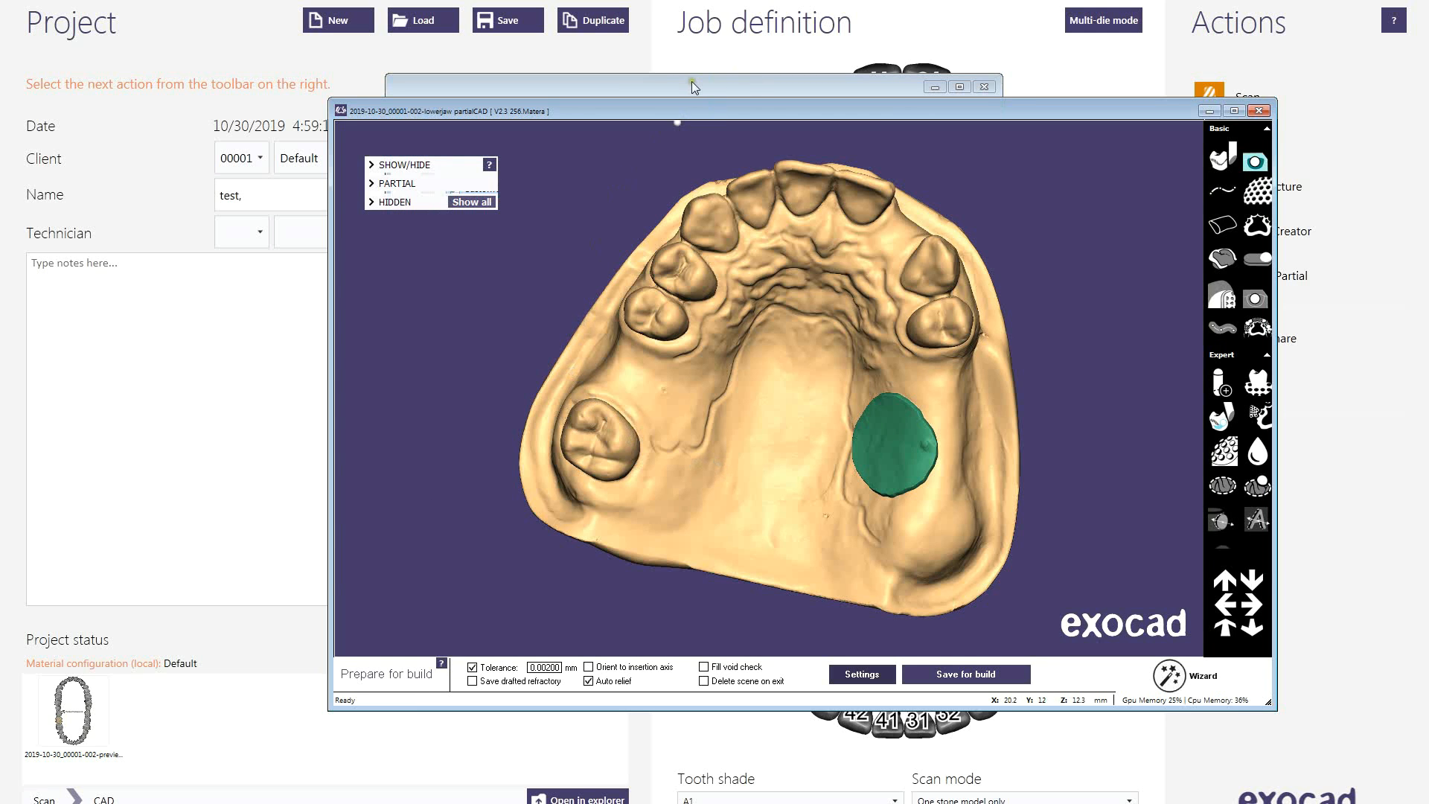
Bring the PartialCAD folder containing the two preference files back to the front.
{"action": "left_click", "coordinate": [636, 87]}
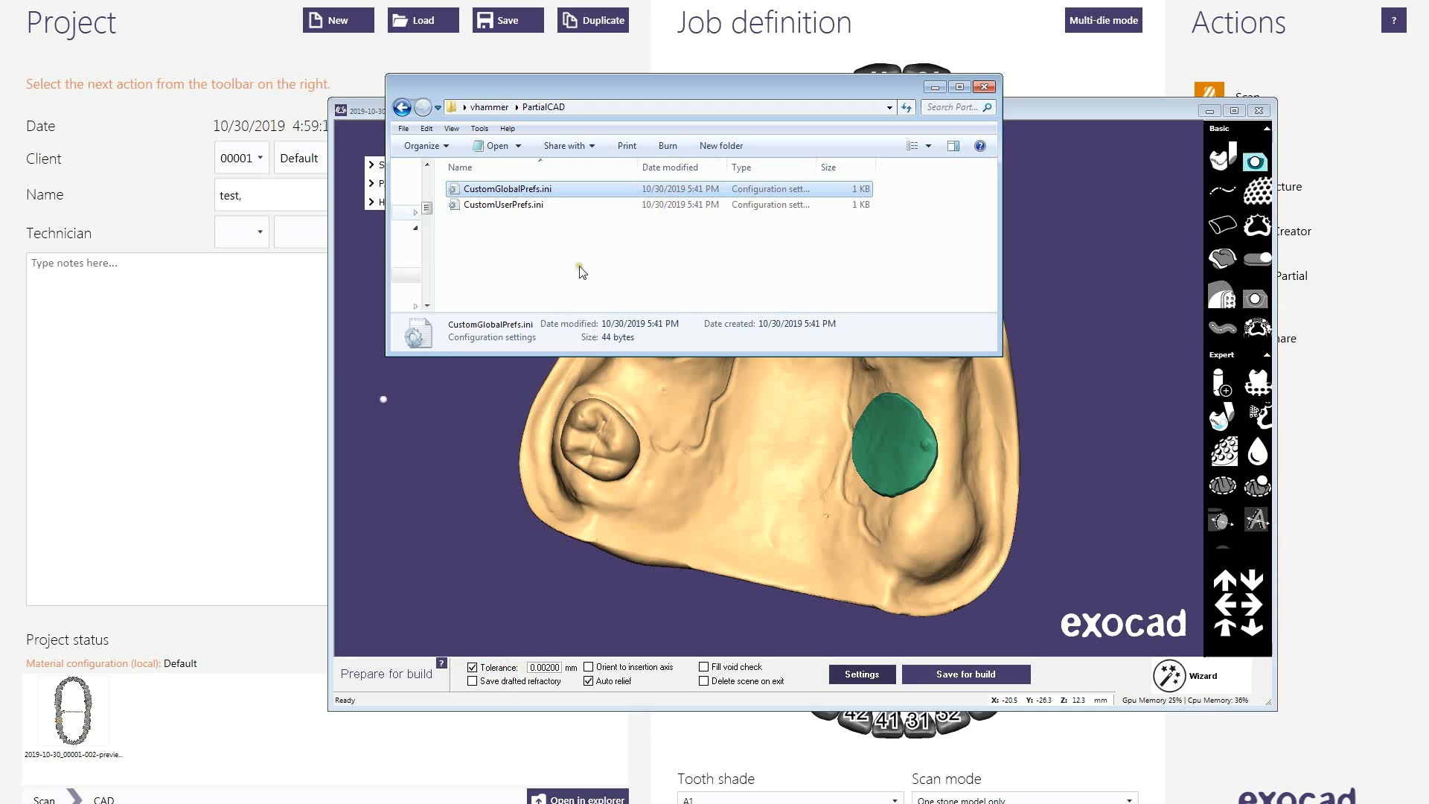
{"action": "left_click", "coordinate": [542, 266]}
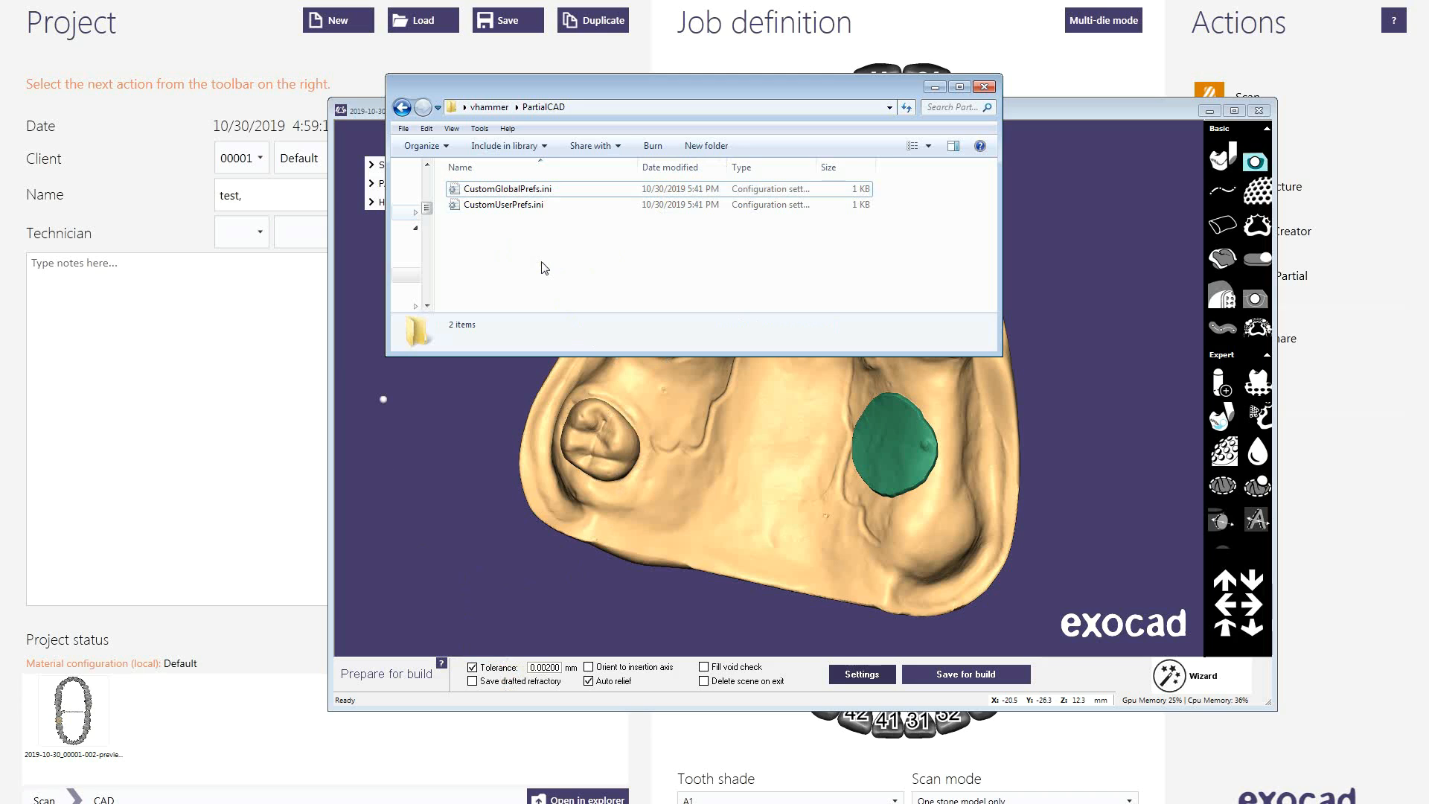